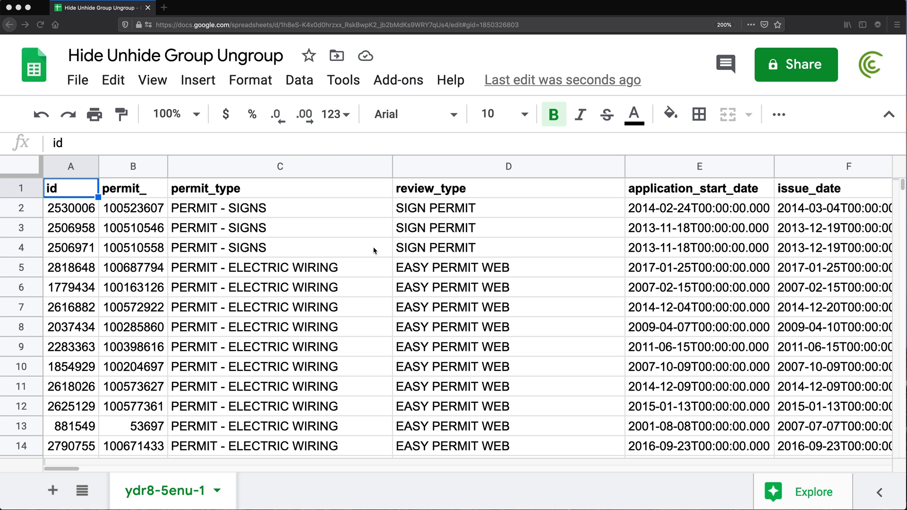
Examine the header row across the sheet from the id column through the contact_1 columns, ending back at id.
{"action": "key", "text": "Right"}
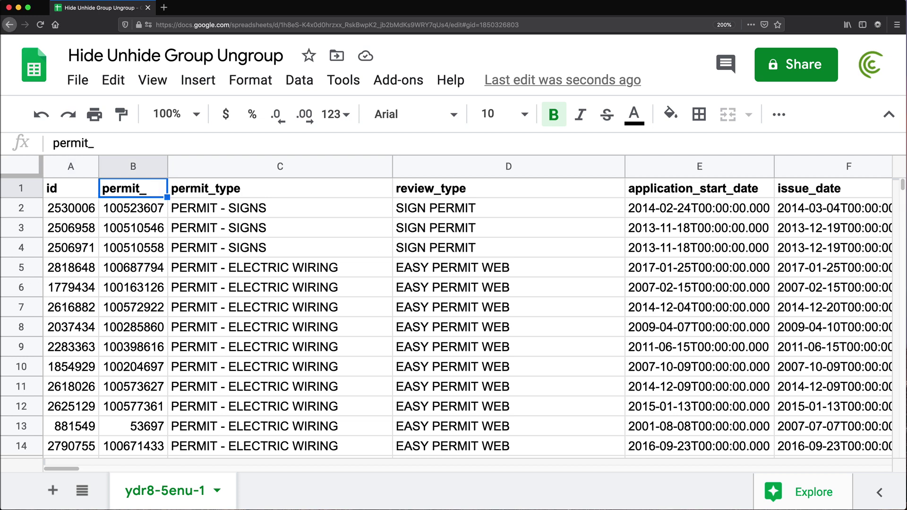
{"action": "left_click", "coordinate": [508, 188]}
{"action": "key", "text": "Home"}
{"action": "key", "text": "Right"}
{"action": "key", "text": "Right"}
{"action": "key", "text": "Right"}
{"action": "key", "text": "Right"}
{"action": "key", "text": "Right"}
{"action": "key", "text": "Right"}
{"action": "key", "text": "Right"}
{"action": "key", "text": "Right"}
{"action": "key", "text": "Right"}
{"action": "key", "text": "Right"}
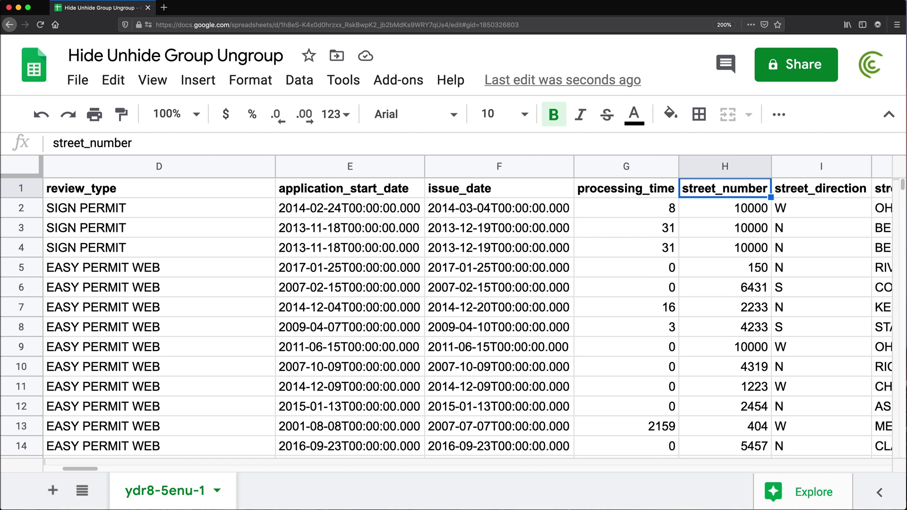
{"action": "key", "text": "Right"}
{"action": "key", "text": "Right"}
{"action": "key", "text": "Right"}
{"action": "key", "text": "Right"}
{"action": "key", "text": "Right"}
{"action": "key", "text": "Right"}
{"action": "key", "text": "Right"}
{"action": "key", "text": "Right"}
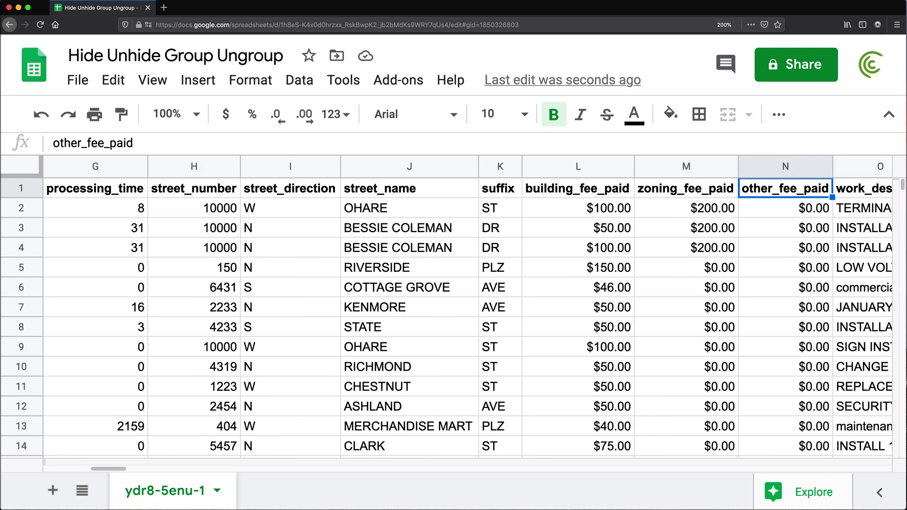
{"action": "key", "text": "Right"}
{"action": "key", "text": "Right"}
{"action": "key", "text": "Right"}
{"action": "key", "text": "Right"}
{"action": "key", "text": "Right"}
{"action": "key", "text": "Right"}
{"action": "key", "text": "Right"}
{"action": "key", "text": "Right"}
{"action": "key", "text": "Right"}
{"action": "key", "text": "Right"}
{"action": "key", "text": "Right"}
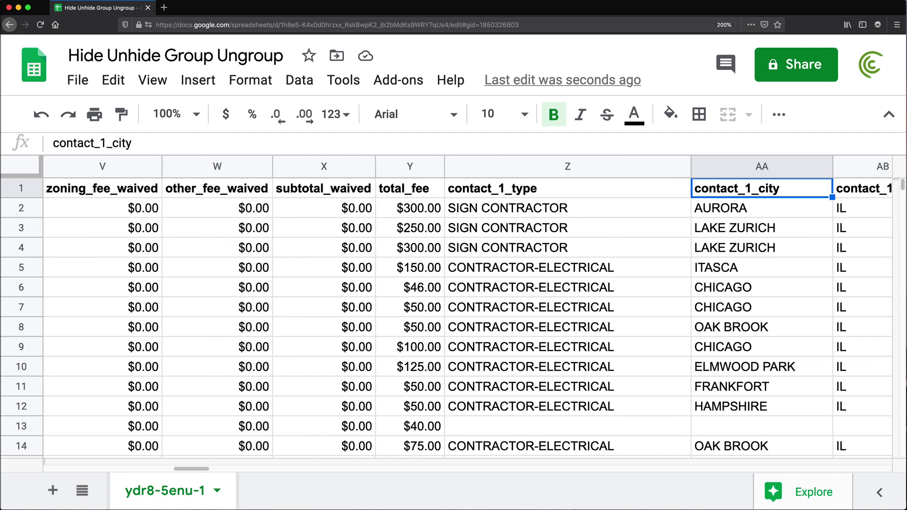
{"action": "key", "text": "Left"}
{"action": "key", "text": "Right"}
{"action": "key", "text": "Right"}
{"action": "key", "text": "Right"}
{"action": "key", "text": "Right"}
{"action": "key", "text": "Left"}
{"action": "key", "text": "Left"}
{"action": "key", "text": "Left"}
{"action": "key", "text": "Left"}
{"action": "key", "text": "Left"}
{"action": "key", "text": "Left"}
{"action": "key", "text": "Left"}
{"action": "key", "text": "Left"}
{"action": "key", "text": "Left"}
{"action": "key", "text": "Left"}
{"action": "key", "text": "Left"}
{"action": "key", "text": "Left"}
{"action": "key", "text": "Left"}
{"action": "key", "text": "Left"}
{"action": "key", "text": "Left"}
{"action": "key", "text": "Left"}
{"action": "key", "text": "Left"}
{"action": "key", "text": "Left"}
{"action": "key", "text": "Left"}
{"action": "key", "text": "Left"}
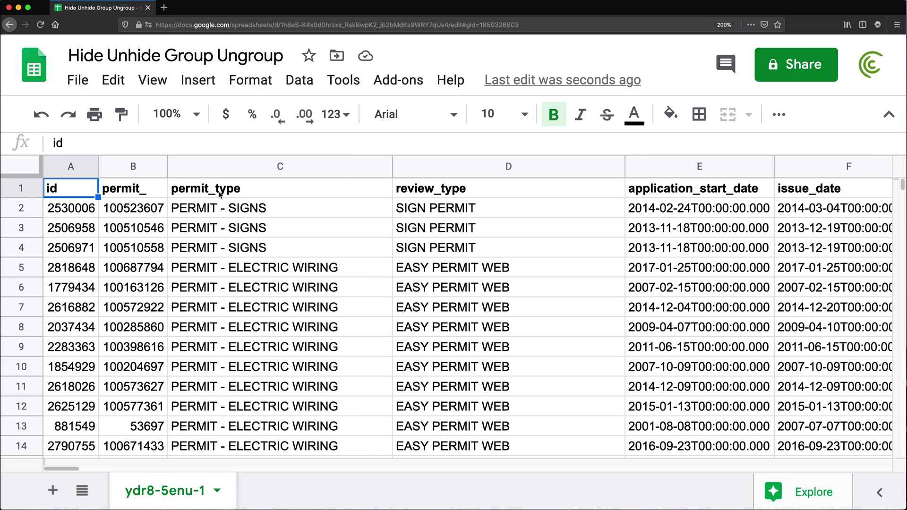
Review the permit_type and review_type data and the headers from application_start_date through total_fee to see which columns are needed.
{"action": "left_click_drag", "start_coordinate": [232, 184], "coordinate": [418, 285]}
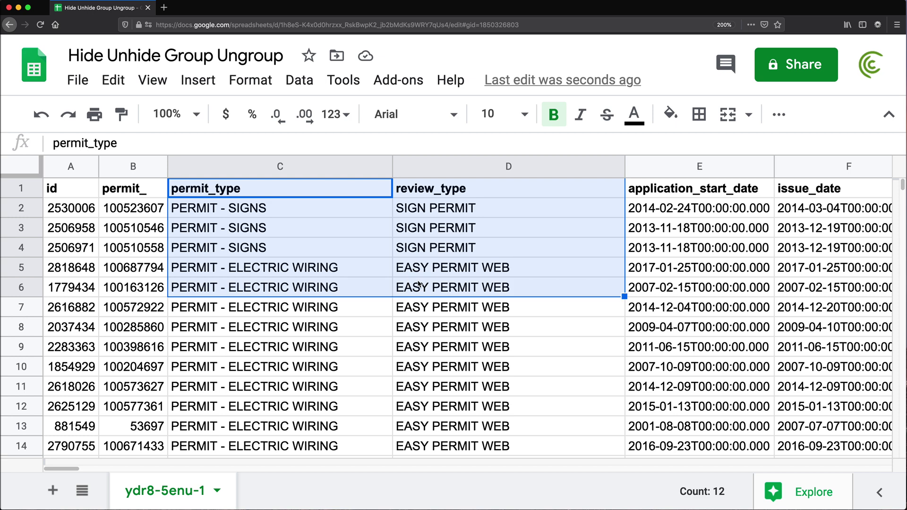
{"action": "left_click", "coordinate": [561, 228]}
{"action": "left_click", "coordinate": [651, 194]}
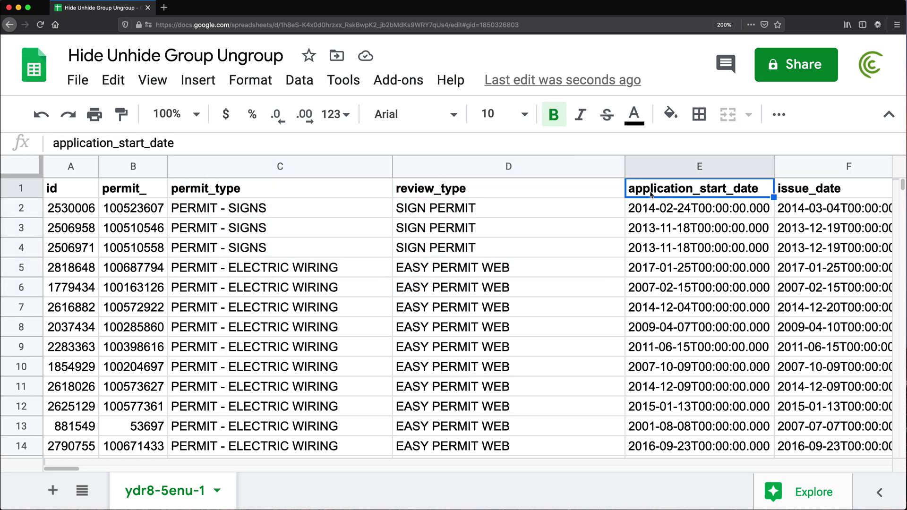
{"action": "key", "text": "Right"}
{"action": "key", "text": "Right"}
{"action": "key", "text": "Right"}
{"action": "key", "text": "Right"}
{"action": "key", "text": "Right"}
{"action": "key", "text": "Right"}
{"action": "key", "text": "Right"}
{"action": "key", "text": "Right"}
{"action": "key", "text": "Right"}
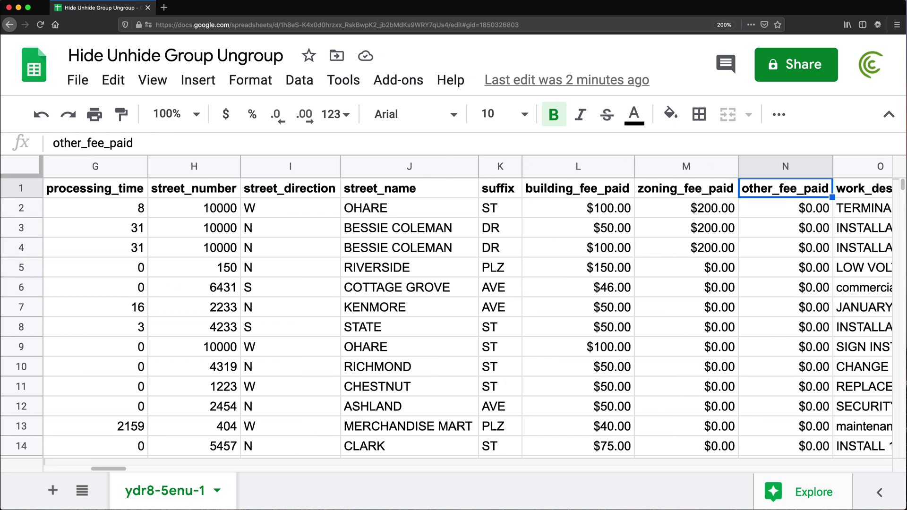
{"action": "key", "text": "Right"}
{"action": "key", "text": "Right"}
{"action": "key", "text": "Right"}
{"action": "key", "text": "Right"}
{"action": "key", "text": "Right"}
{"action": "key", "text": "Right"}
{"action": "key", "text": "Right"}
{"action": "key", "text": "Right"}
{"action": "key", "text": "Right"}
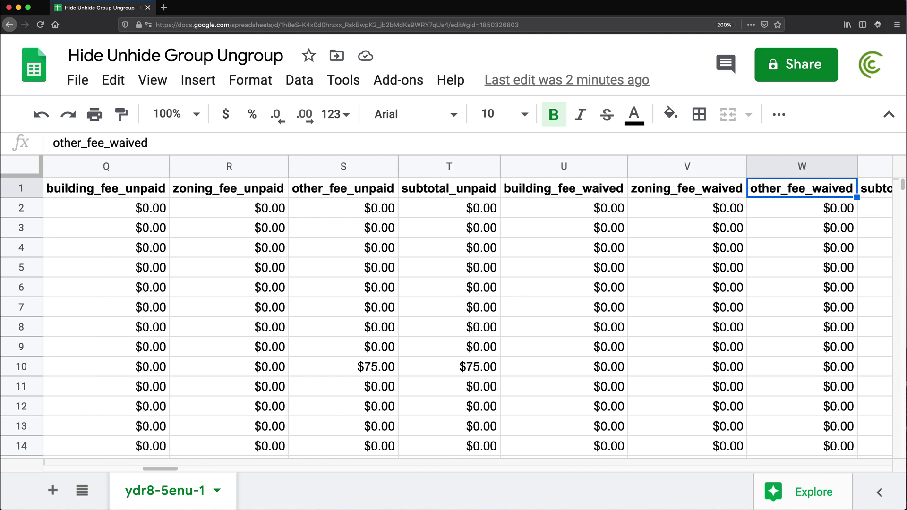
{"action": "key", "text": "Right"}
{"action": "key", "text": "Right"}
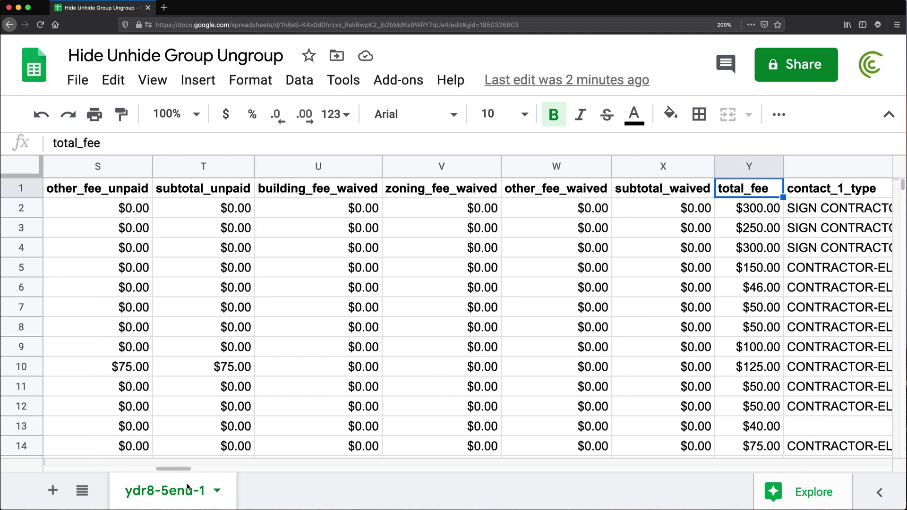
Hide columns E through X, from application_start_date to subtotal_waived.
{"action": "left_click_drag", "start_coordinate": [182, 470], "coordinate": [71, 469]}
{"action": "left_click", "coordinate": [133, 367]}
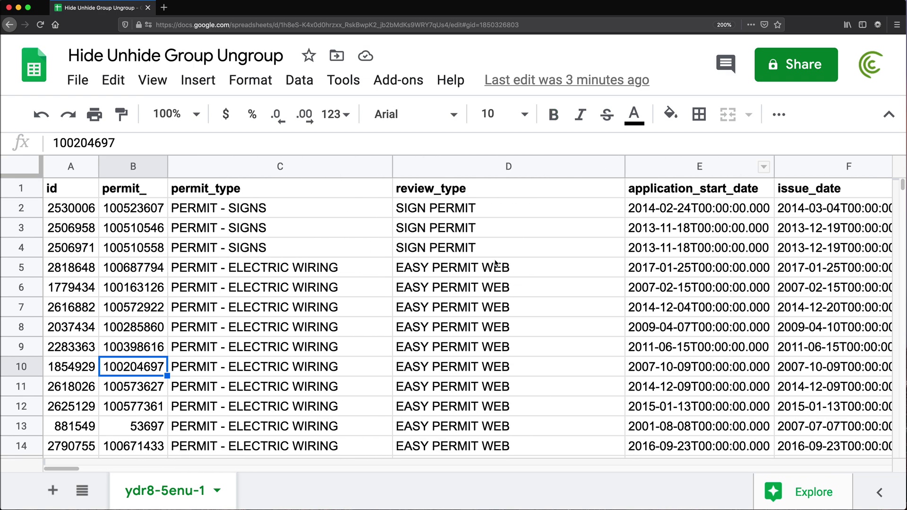
{"action": "left_click", "coordinate": [694, 171]}
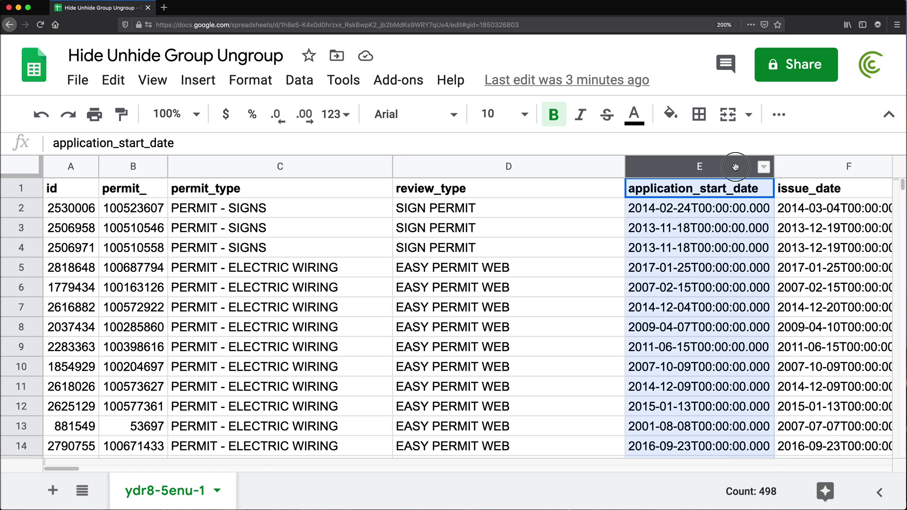
{"action": "left_click_drag", "start_coordinate": [735, 166], "coordinate": [252, 156]}
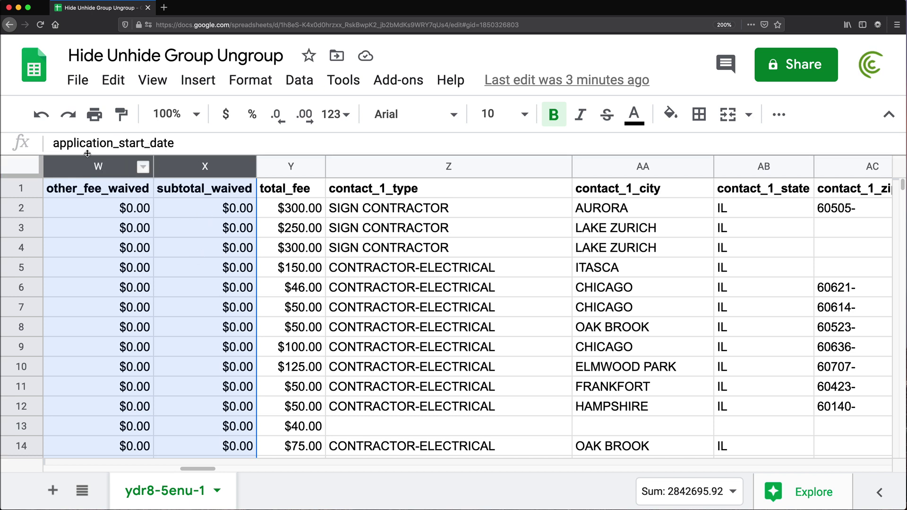
{"action": "right_click", "coordinate": [101, 166]}
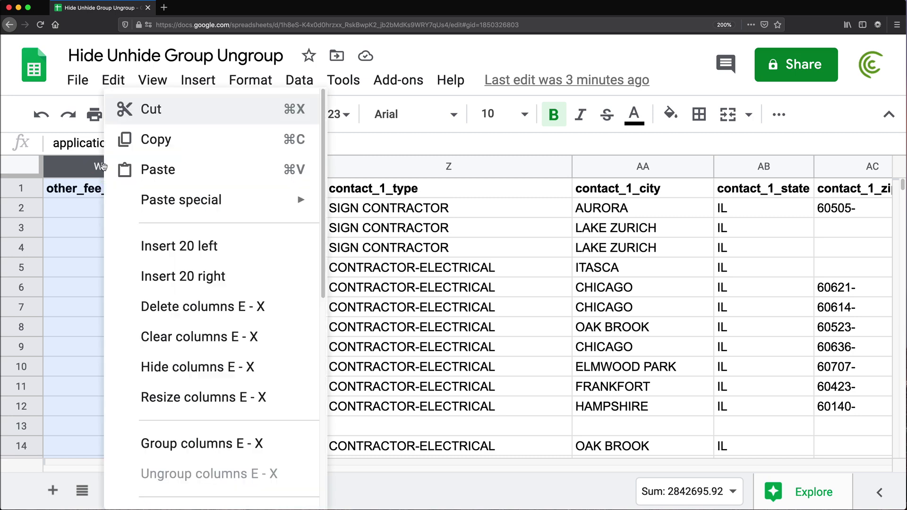
{"action": "left_click", "coordinate": [215, 369]}
{"action": "left_click_drag", "start_coordinate": [163, 468], "coordinate": [72, 477]}
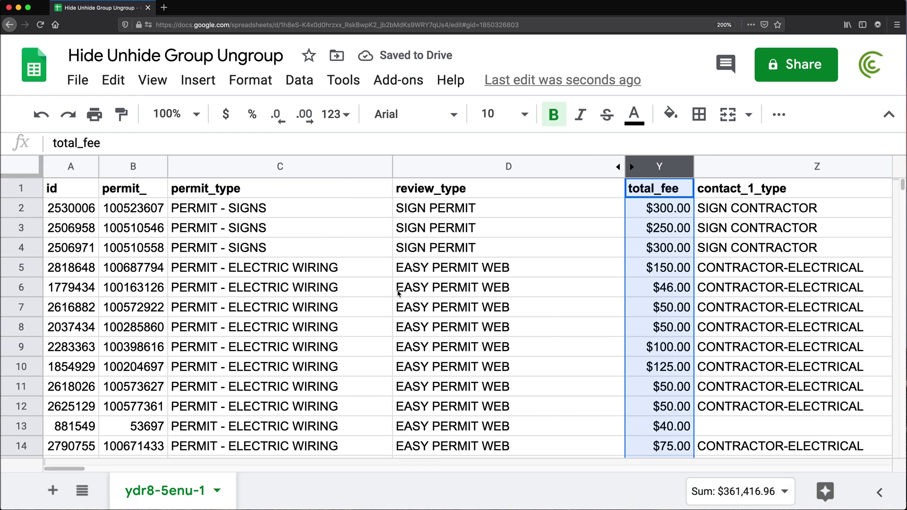
Examine the permit_type, review_type and total_fee columns next to the hidden column range.
{"action": "left_click", "coordinate": [550, 247]}
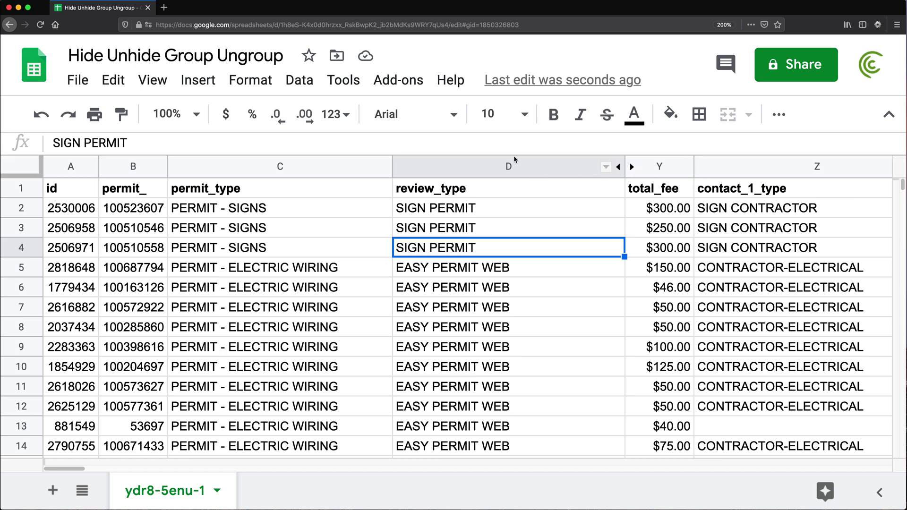
{"action": "left_click", "coordinate": [508, 168]}
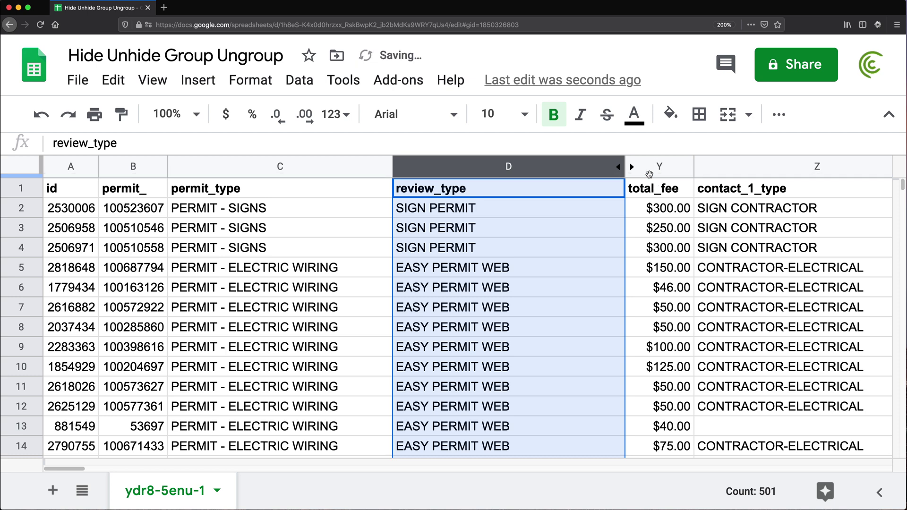
{"action": "left_click", "coordinate": [585, 215]}
{"action": "scroll", "coordinate": [613, 244], "scroll_direction": "down", "scroll_amount": 4}
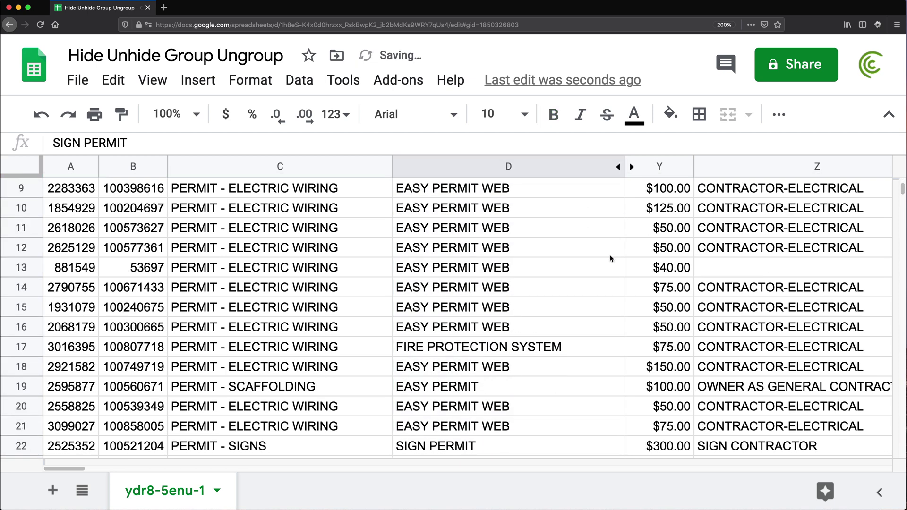
{"action": "scroll", "coordinate": [633, 235], "scroll_direction": "up", "scroll_amount": 4}
{"action": "left_click", "coordinate": [671, 209]}
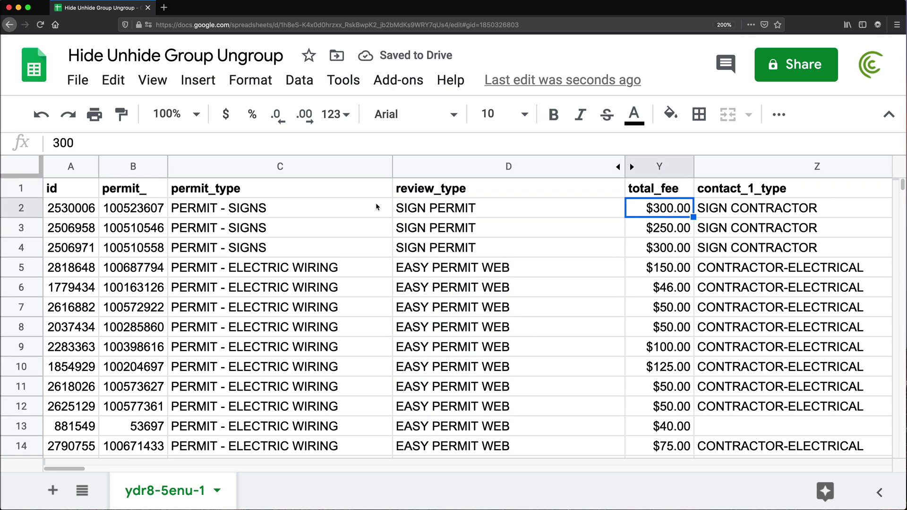
{"action": "left_click_drag", "start_coordinate": [259, 207], "coordinate": [439, 274]}
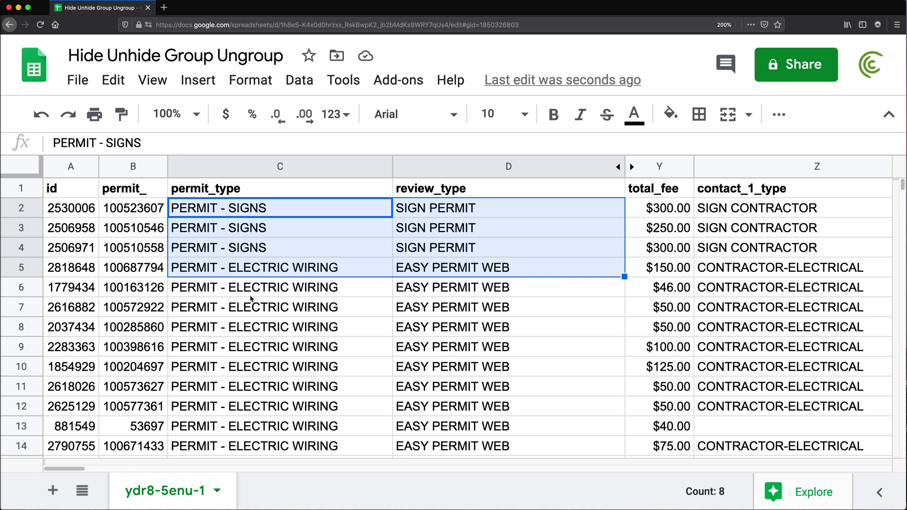
Hide columns Z and AA, contact_1_type and contact_1_city.
{"action": "left_click_drag", "start_coordinate": [73, 469], "coordinate": [112, 468]}
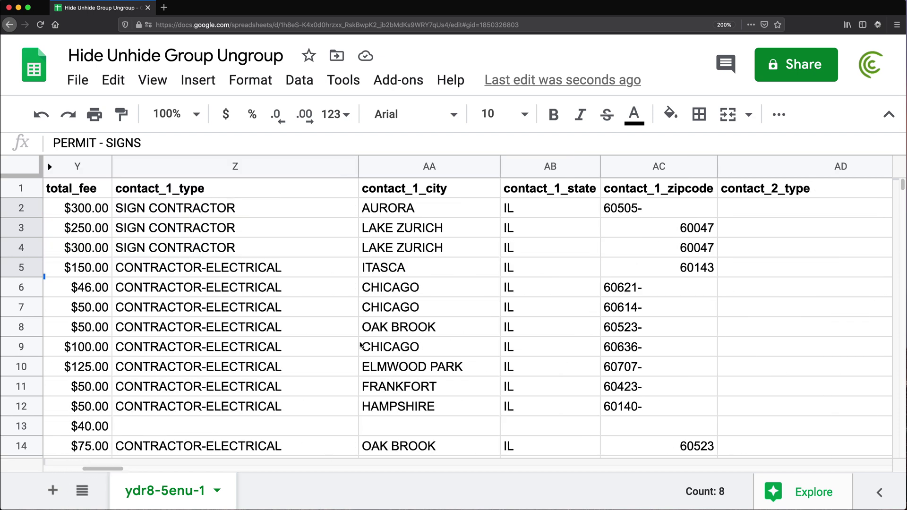
{"action": "left_click_drag", "start_coordinate": [330, 166], "coordinate": [459, 166]}
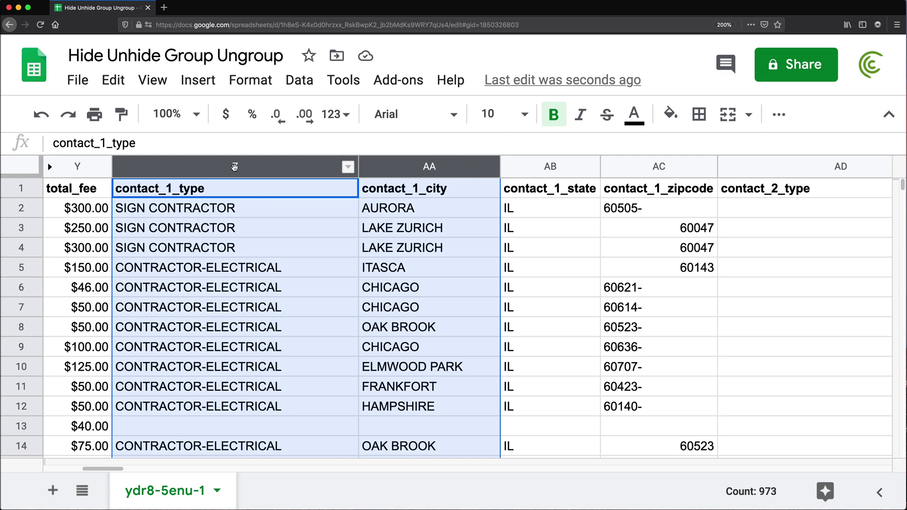
{"action": "right_click", "coordinate": [300, 167]}
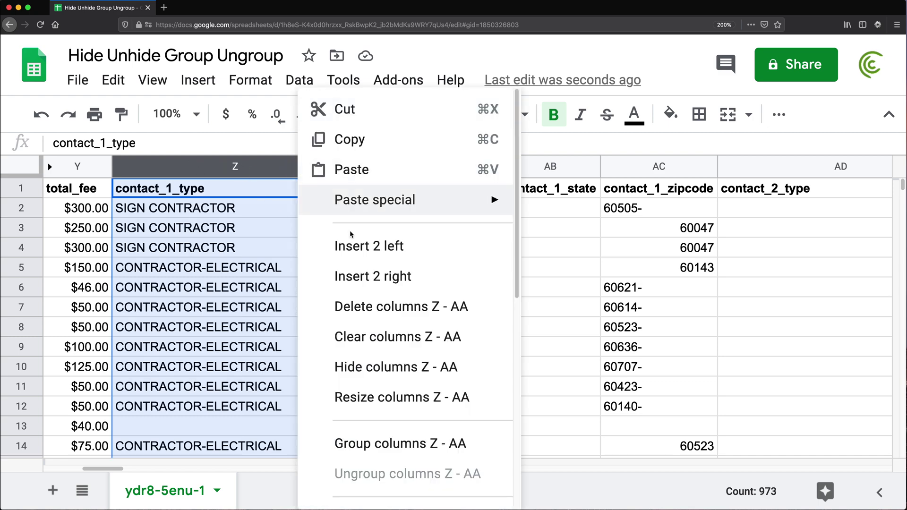
{"action": "left_click", "coordinate": [374, 367]}
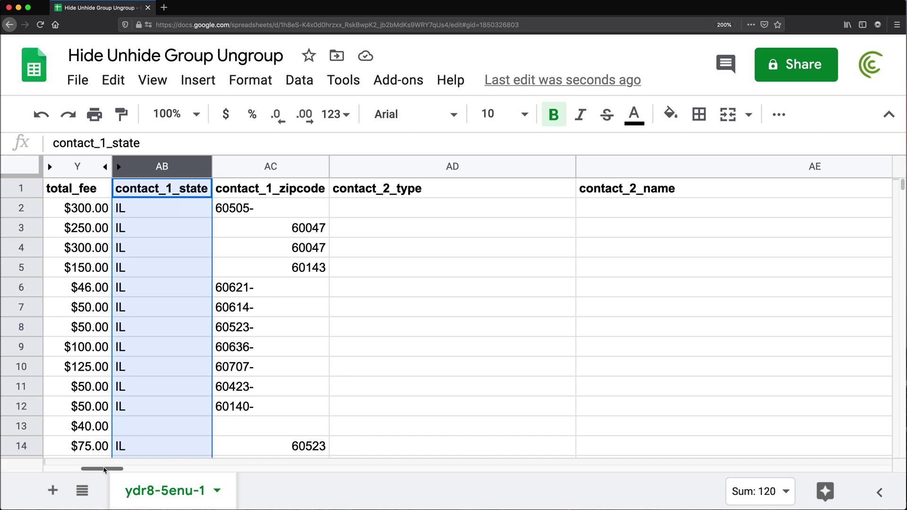
Unhide columns Z and AA between total_fee and contact_1_state.
{"action": "left_click_drag", "start_coordinate": [105, 469], "coordinate": [74, 476]}
{"action": "left_click", "coordinate": [651, 266]}
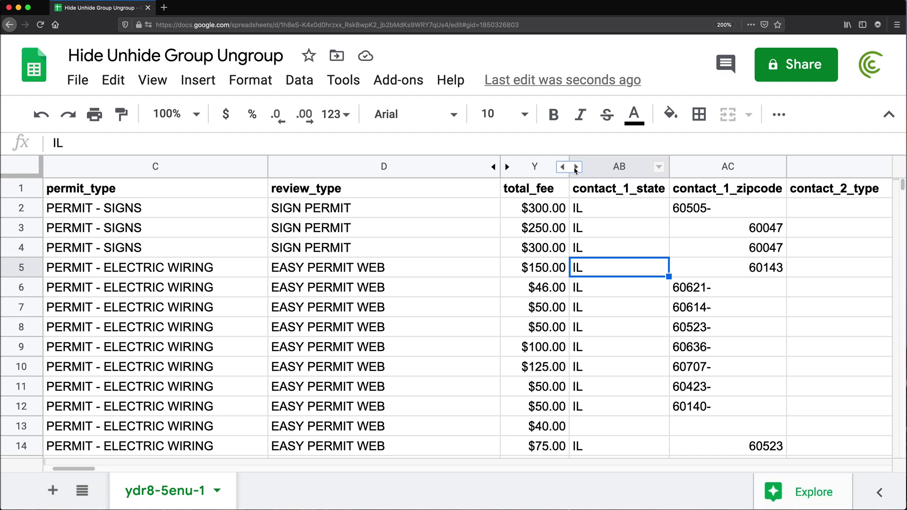
{"action": "left_click", "coordinate": [576, 168]}
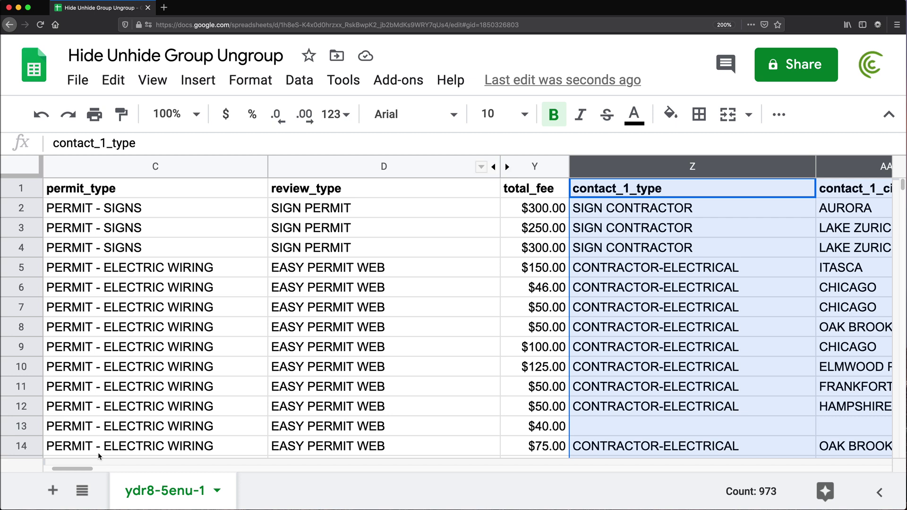
Review the visible data from the id column through total_fee in rows 1 to 11.
{"action": "left_click", "coordinate": [100, 468]}
{"action": "left_click_drag", "start_coordinate": [101, 468], "coordinate": [81, 470]}
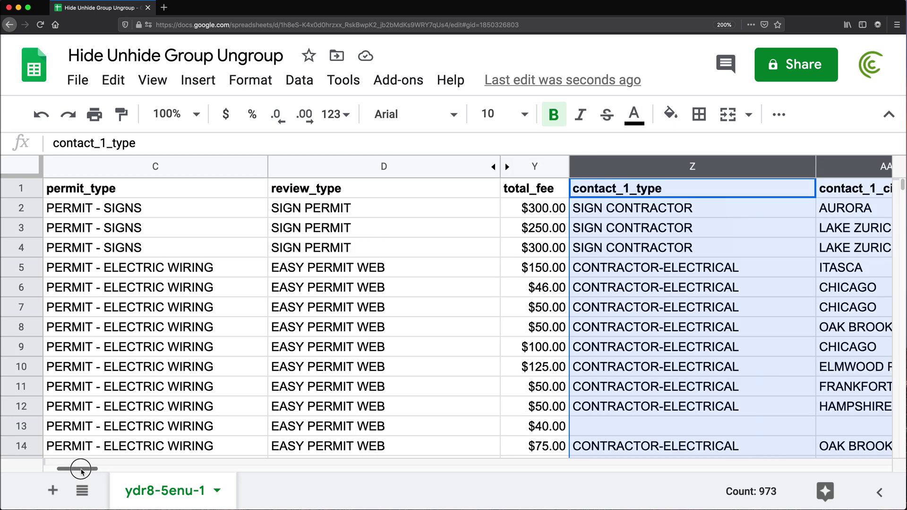
{"action": "left_click_drag", "start_coordinate": [81, 470], "coordinate": [75, 470]}
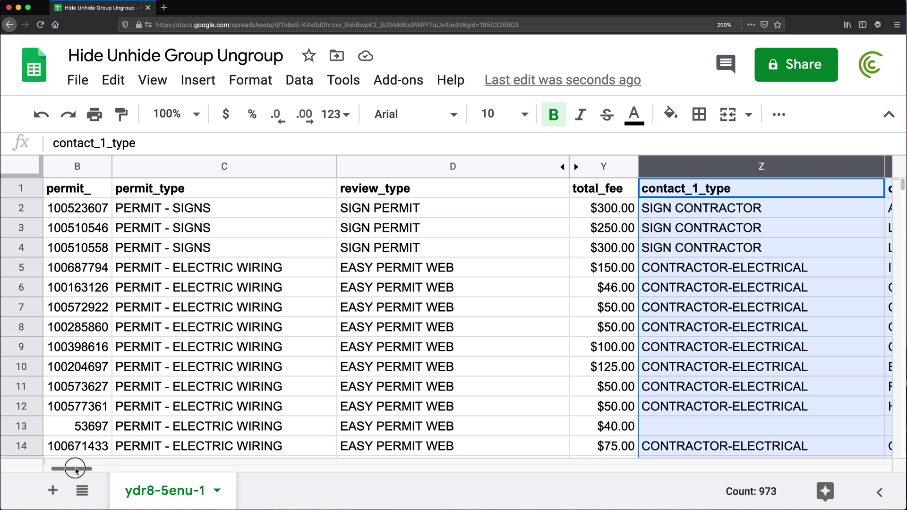
{"action": "left_click_drag", "start_coordinate": [76, 470], "coordinate": [76, 470]}
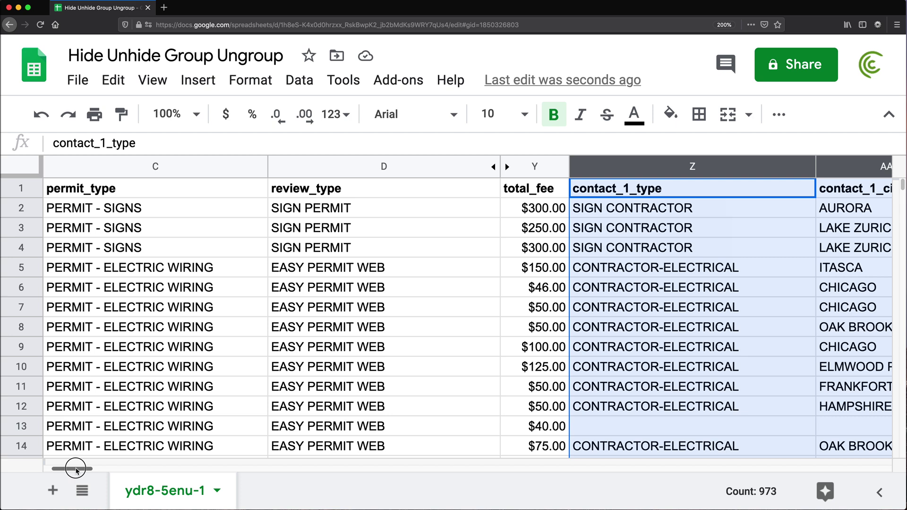
{"action": "left_click_drag", "start_coordinate": [76, 470], "coordinate": [31, 470]}
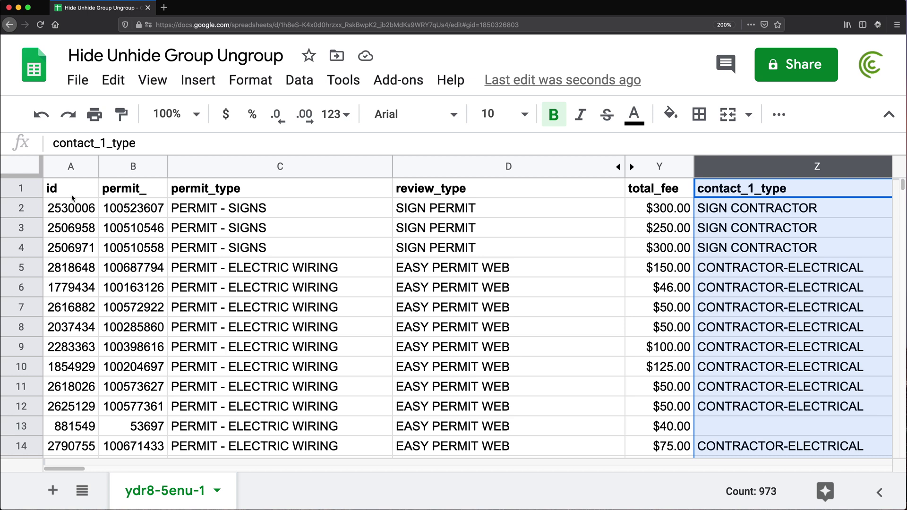
{"action": "left_click_drag", "start_coordinate": [72, 195], "coordinate": [633, 399]}
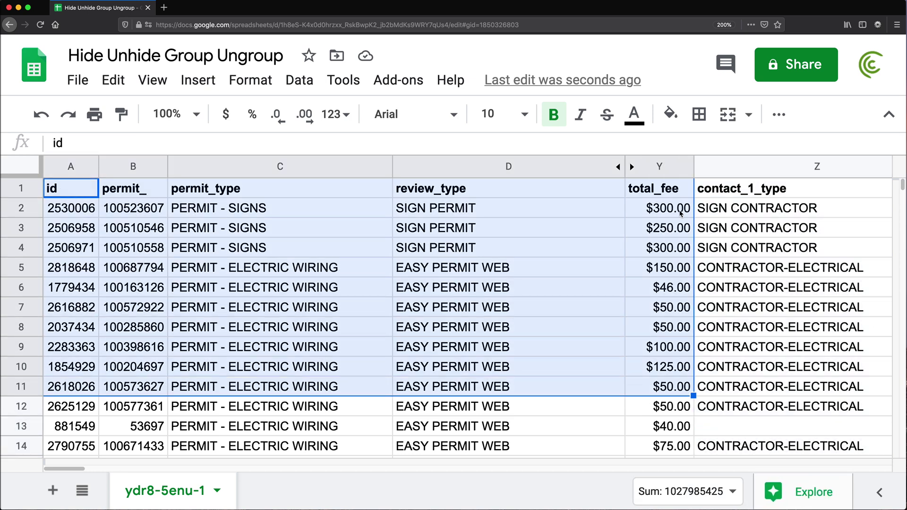
{"action": "left_click", "coordinate": [504, 290]}
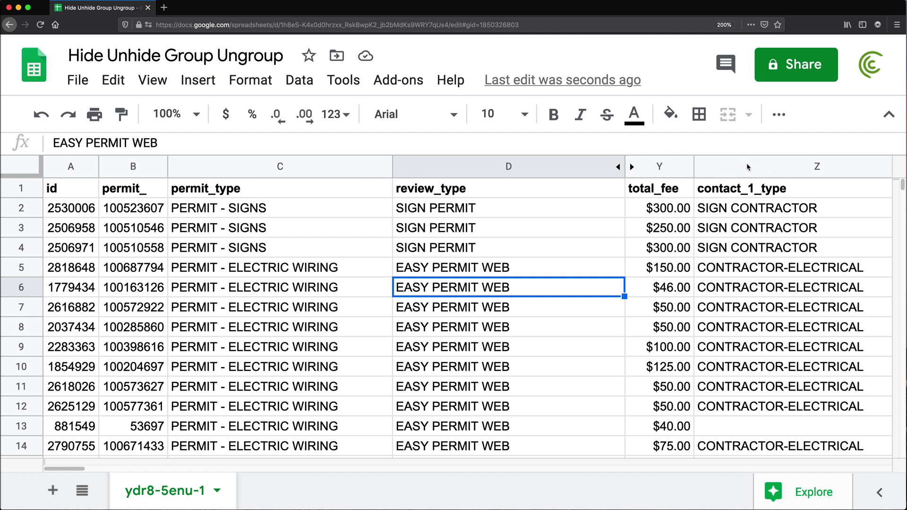
Hide columns Z through DN, from contact_1_type to location.
{"action": "left_click_drag", "start_coordinate": [747, 166], "coordinate": [605, 180]}
{"action": "right_click", "coordinate": [605, 180]}
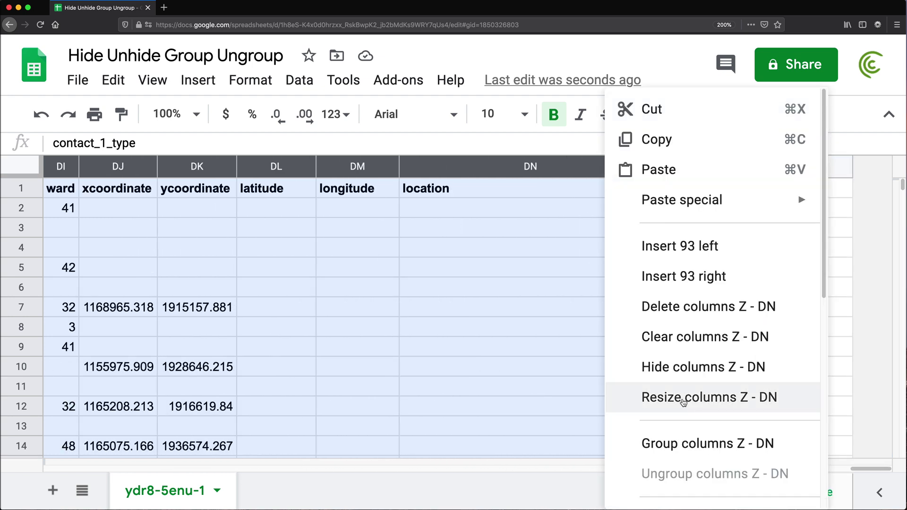
{"action": "left_click", "coordinate": [682, 377]}
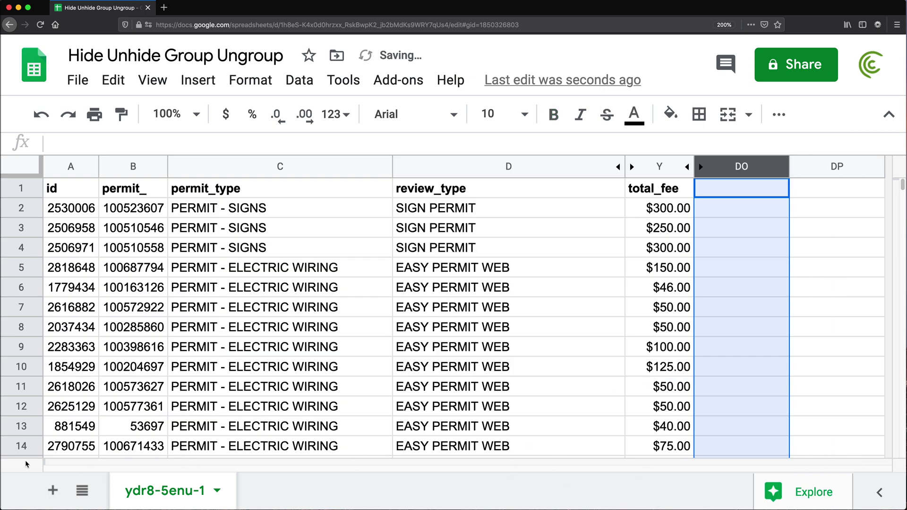
{"action": "left_click", "coordinate": [108, 326]}
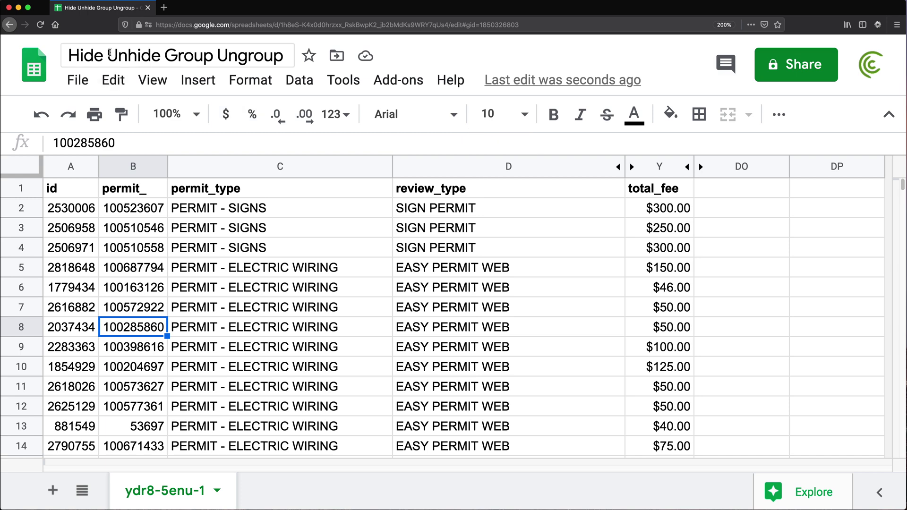
Open the print preview for the current sheet and check which columns appear on the printed pages.
{"action": "left_click", "coordinate": [84, 82]}
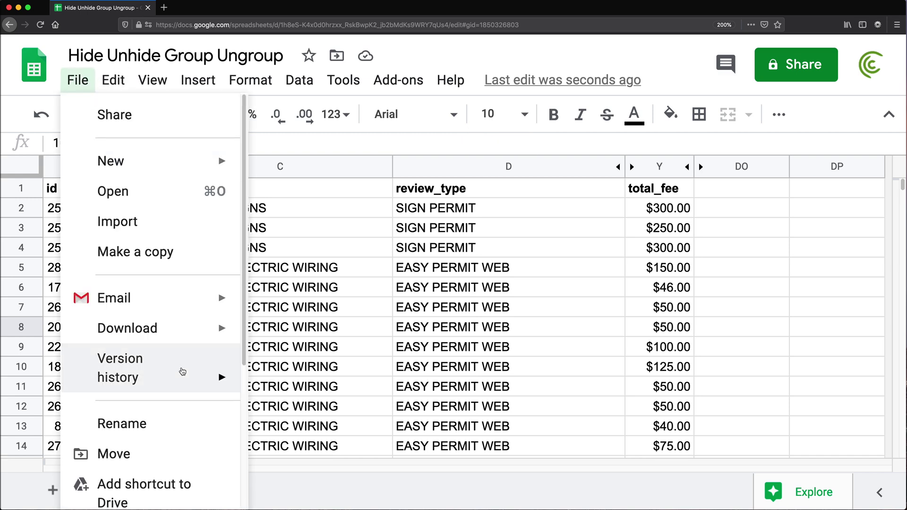
{"action": "scroll", "coordinate": [182, 371], "scroll_direction": "down", "scroll_amount": 5}
{"action": "left_click", "coordinate": [154, 498]}
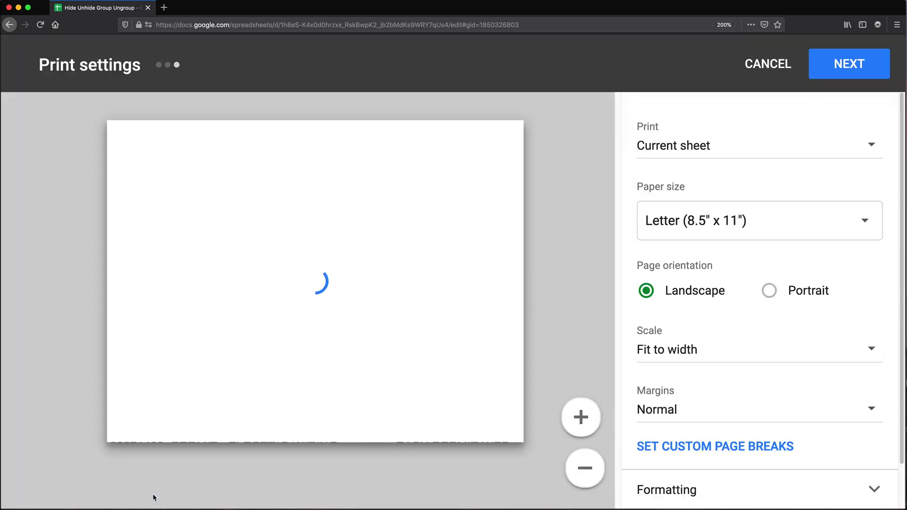
{"action": "scroll", "coordinate": [359, 207], "scroll_direction": "down", "scroll_amount": 3}
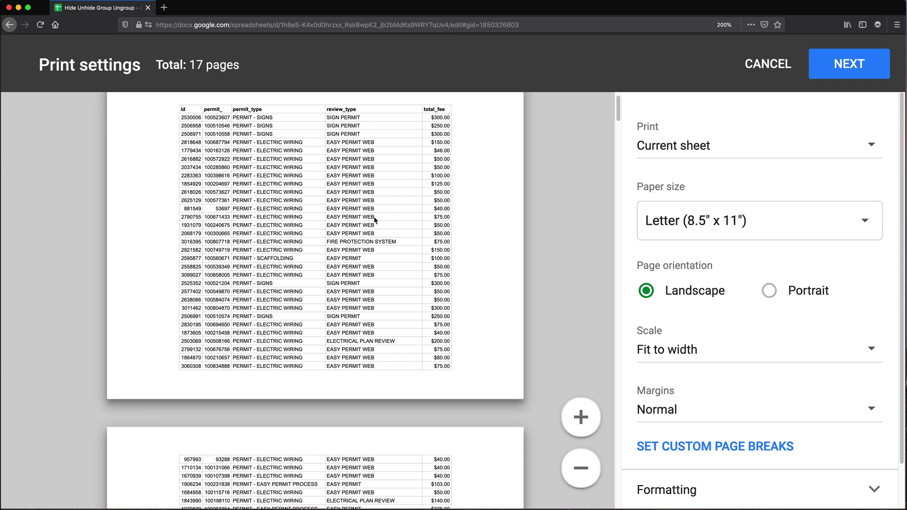
{"action": "scroll", "coordinate": [381, 230], "scroll_direction": "up", "scroll_amount": 3}
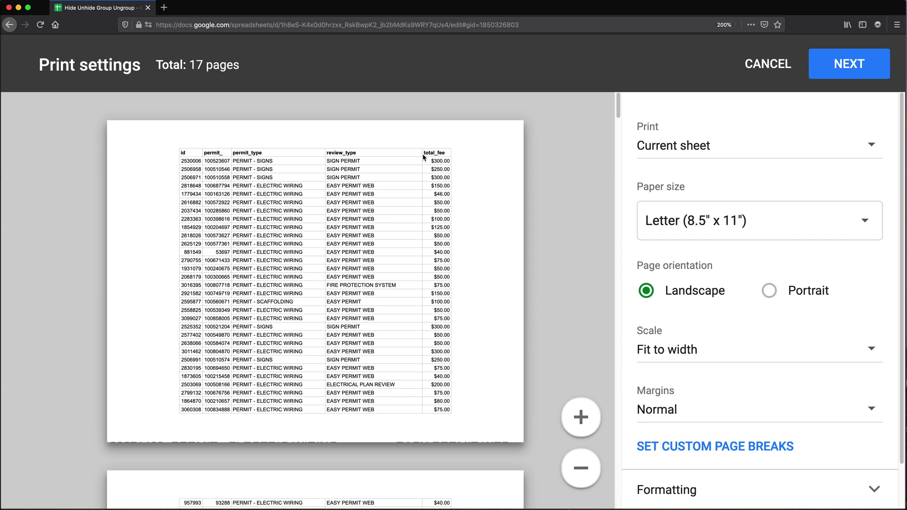
Compare the portrait and landscape page orientations in the print preview, and close it without printing.
{"action": "left_click", "coordinate": [787, 295]}
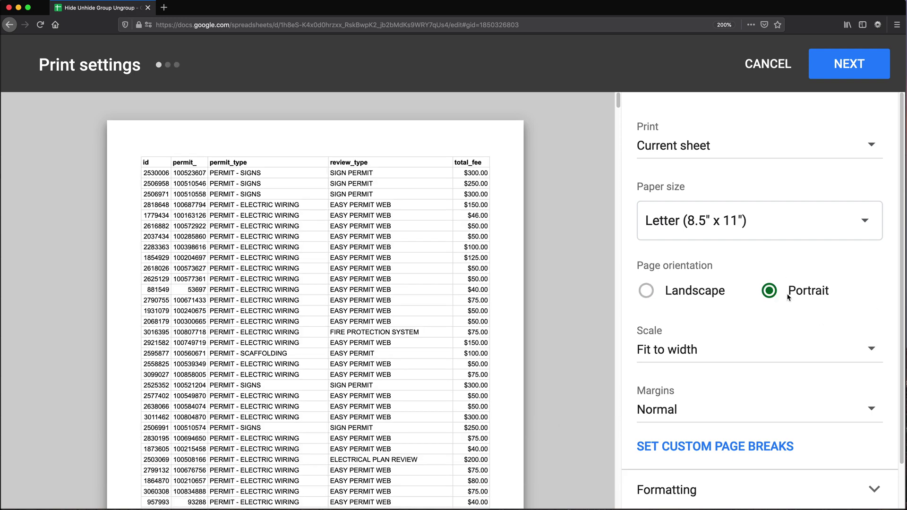
{"action": "left_click", "coordinate": [692, 295]}
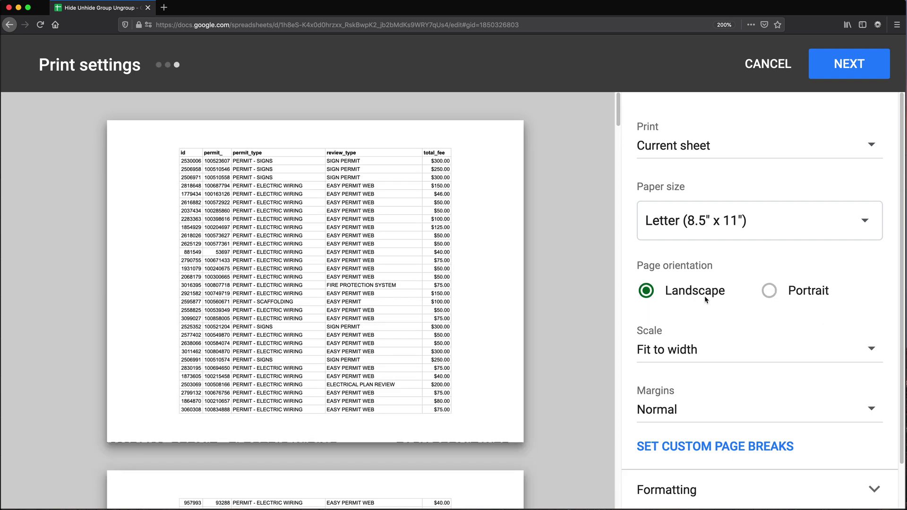
{"action": "left_click", "coordinate": [786, 304]}
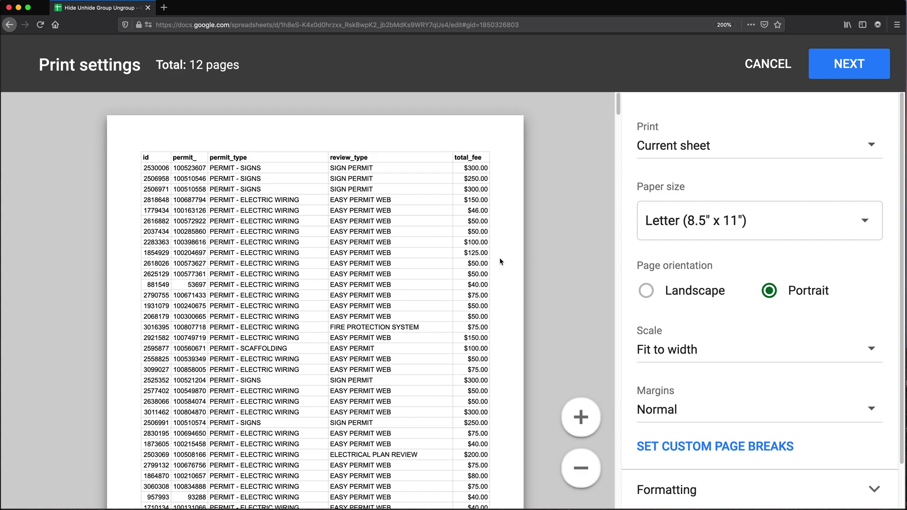
{"action": "scroll", "coordinate": [499, 257], "scroll_direction": "down", "scroll_amount": 10}
{"action": "scroll", "coordinate": [501, 270], "scroll_direction": "up", "scroll_amount": 10}
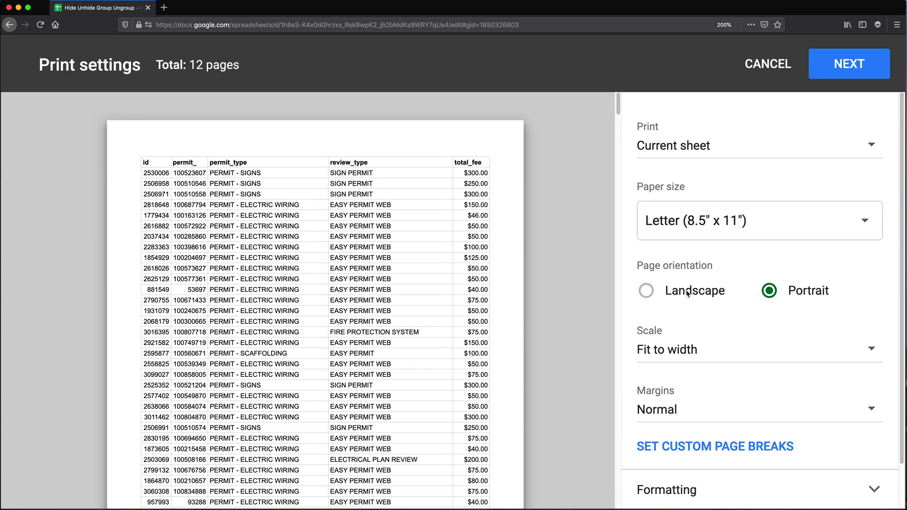
{"action": "left_click", "coordinate": [690, 291]}
{"action": "scroll", "coordinate": [493, 305], "scroll_direction": "down", "scroll_amount": 3}
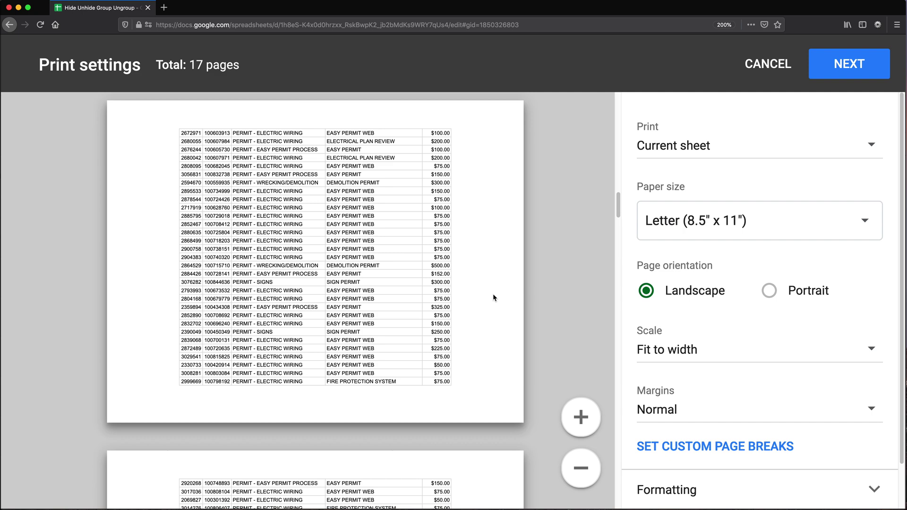
{"action": "left_click", "coordinate": [758, 64]}
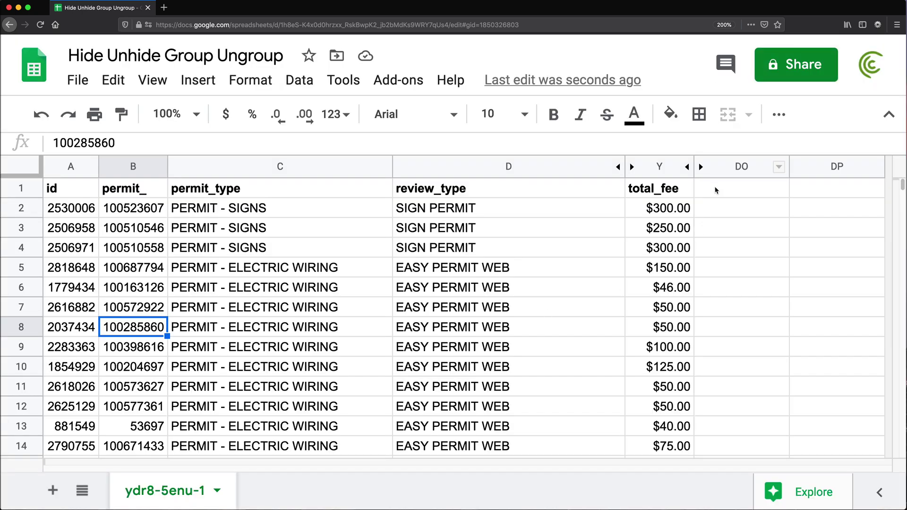
Unhide columns Z through DN and columns E through X on either side of the total_fee column.
{"action": "left_click", "coordinate": [698, 166]}
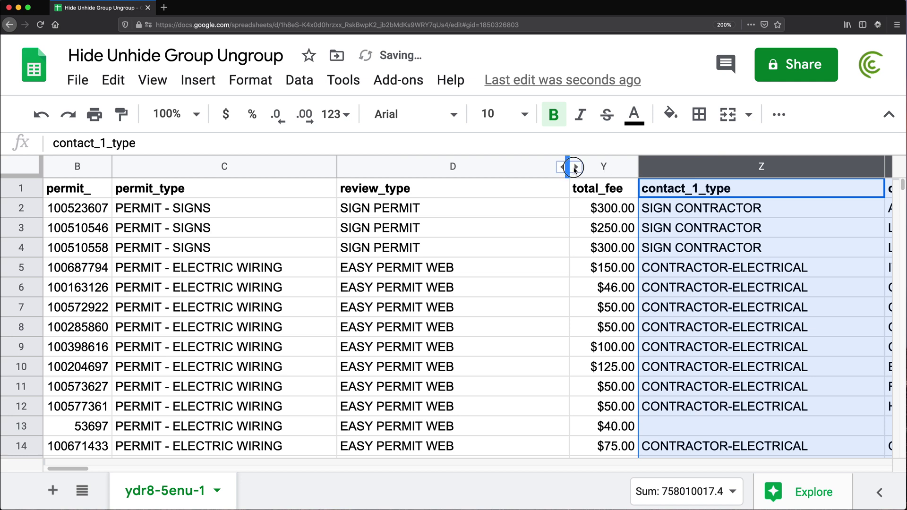
{"action": "left_click", "coordinate": [574, 166]}
{"action": "left_click", "coordinate": [545, 264]}
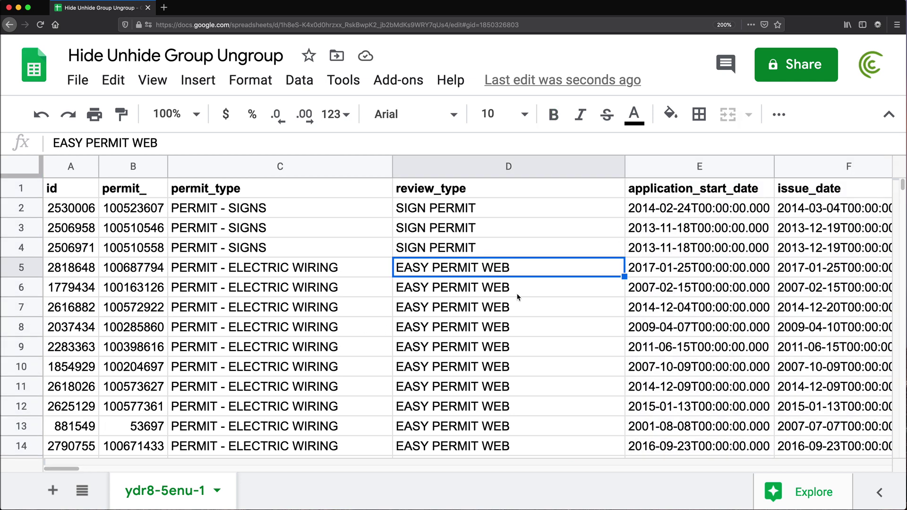
Hide column D, review_type.
{"action": "left_click", "coordinate": [62, 469]}
{"action": "mouse_move", "coordinate": [61, 469]}
{"action": "left_mouse_down"}
{"action": "mouse_move", "coordinate": [80, 471]}
{"action": "mouse_move", "coordinate": [60, 478]}
{"action": "left_mouse_up"}
{"action": "left_click", "coordinate": [543, 170]}
{"action": "right_click", "coordinate": [542, 170]}
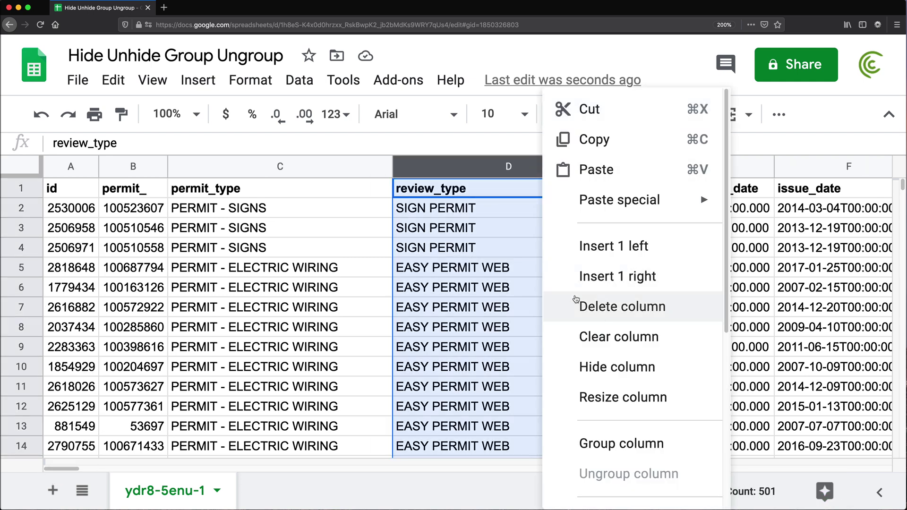
{"action": "left_click", "coordinate": [629, 366]}
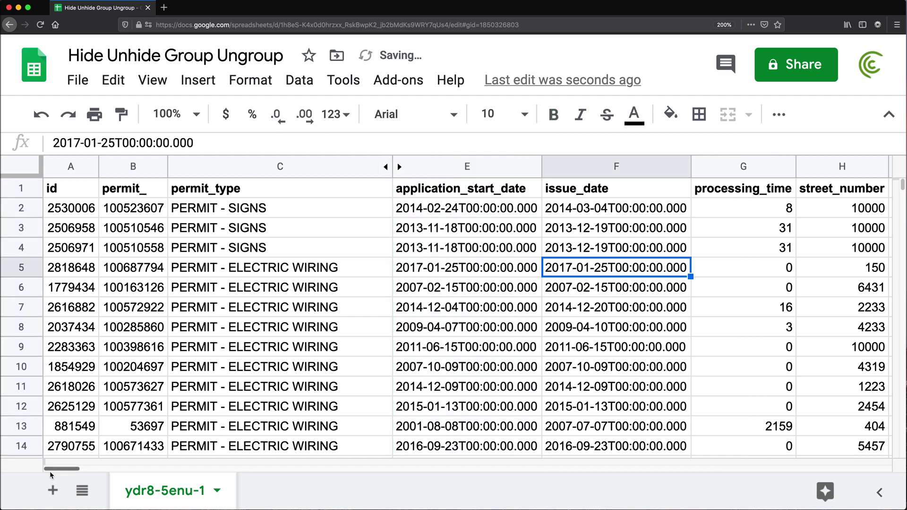
Hide column R, zoning_fee_unpaid, between building_fee_unpaid and other_fee_unpaid.
{"action": "left_click_drag", "start_coordinate": [51, 470], "coordinate": [133, 469]}
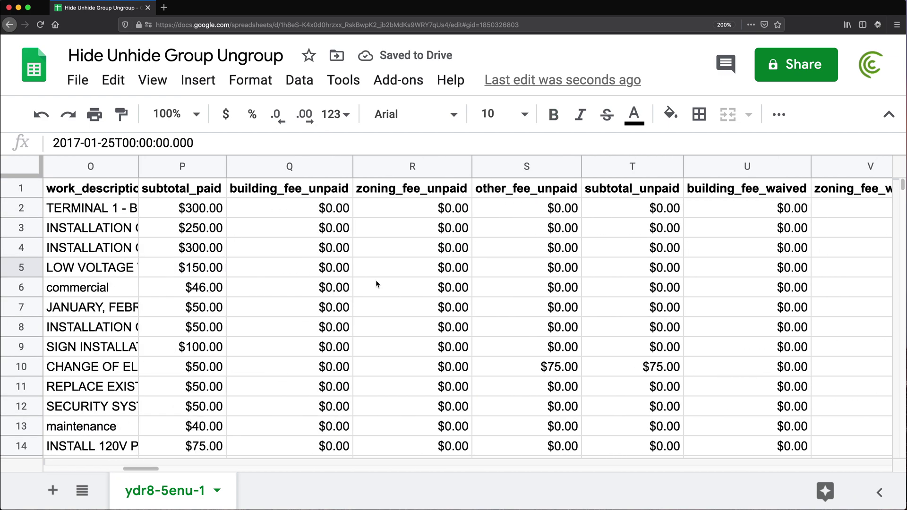
{"action": "right_click", "coordinate": [409, 164]}
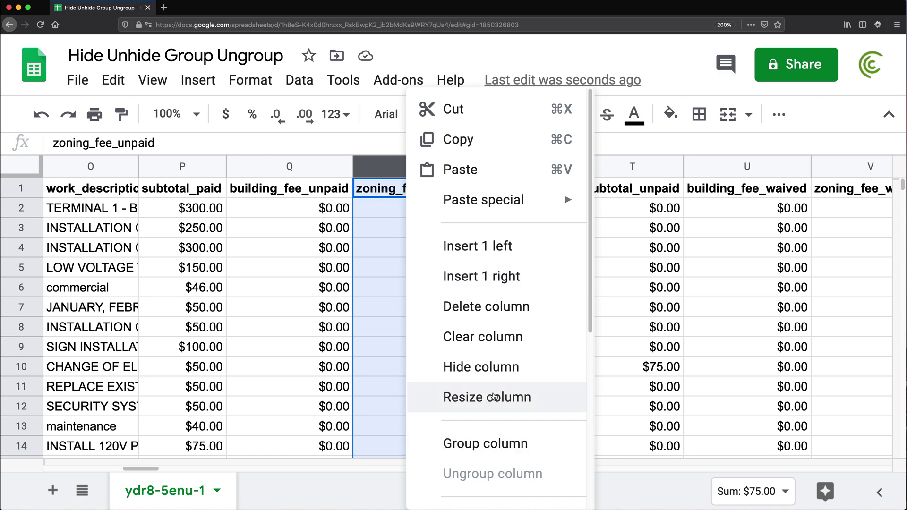
{"action": "left_click", "coordinate": [485, 367]}
{"action": "left_click", "coordinate": [435, 399]}
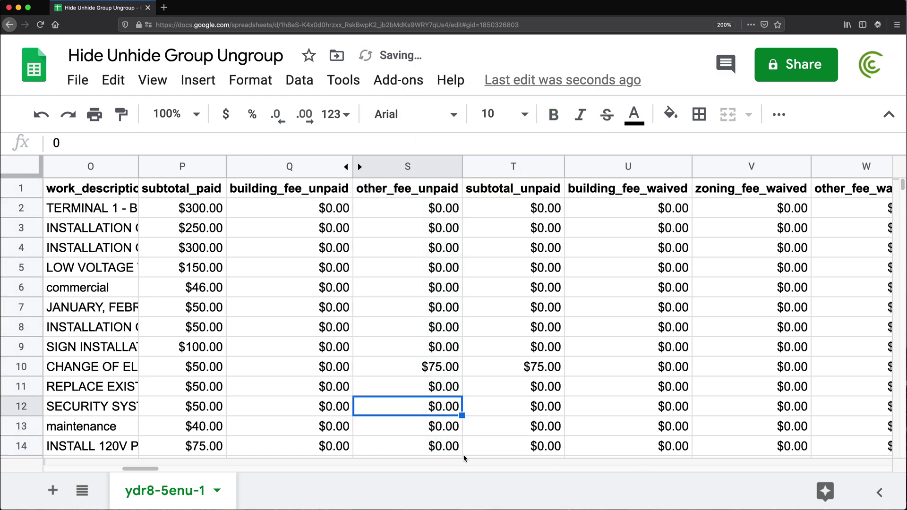
Unhide column D, review_type, and column R, zoning_fee_unpaid, and return to the id header cell in A1.
{"action": "left_click_drag", "start_coordinate": [137, 469], "coordinate": [4, 473]}
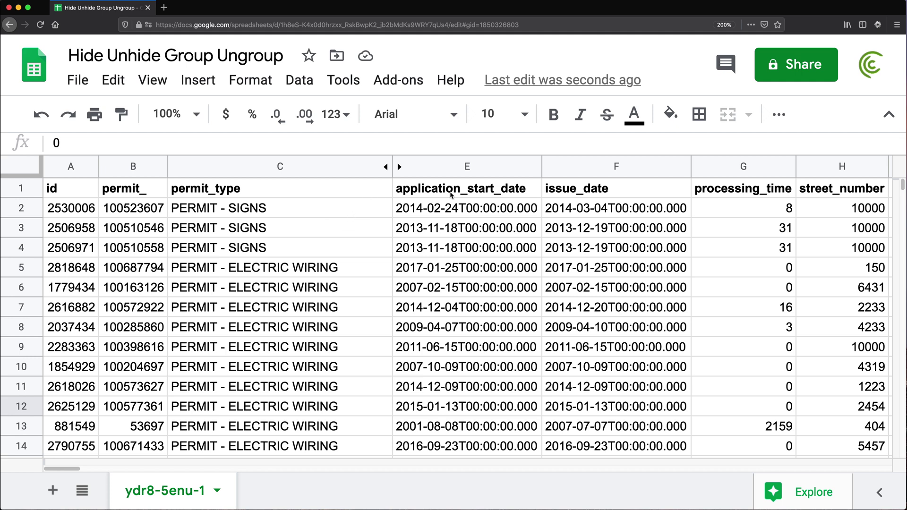
{"action": "left_click", "coordinate": [399, 166]}
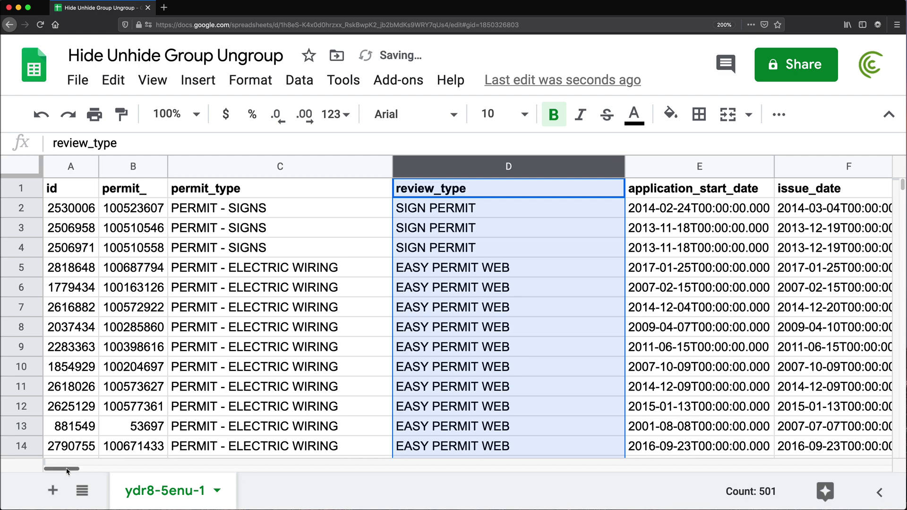
{"action": "mouse_move", "coordinate": [67, 468]}
{"action": "left_mouse_down"}
{"action": "mouse_move", "coordinate": [180, 469]}
{"action": "mouse_move", "coordinate": [66, 469]}
{"action": "left_mouse_up"}
{"action": "left_click", "coordinate": [671, 167]}
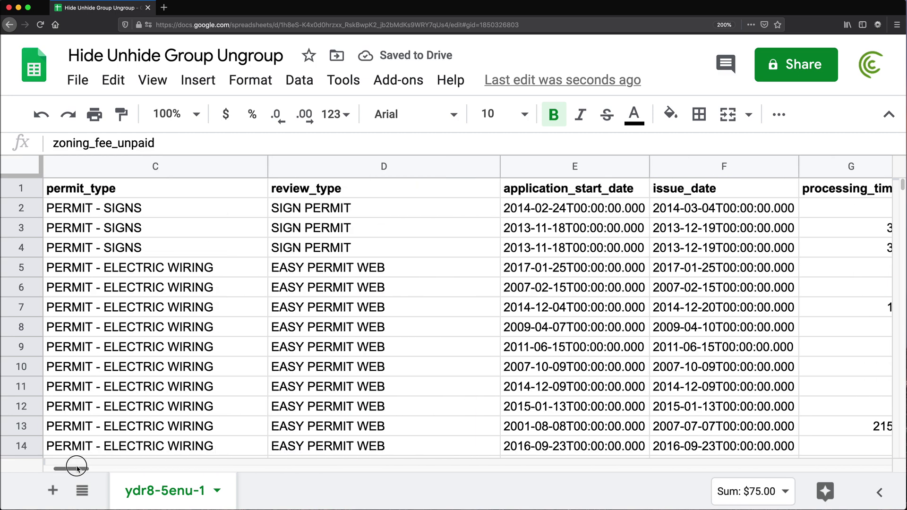
{"action": "left_click", "coordinate": [77, 194]}
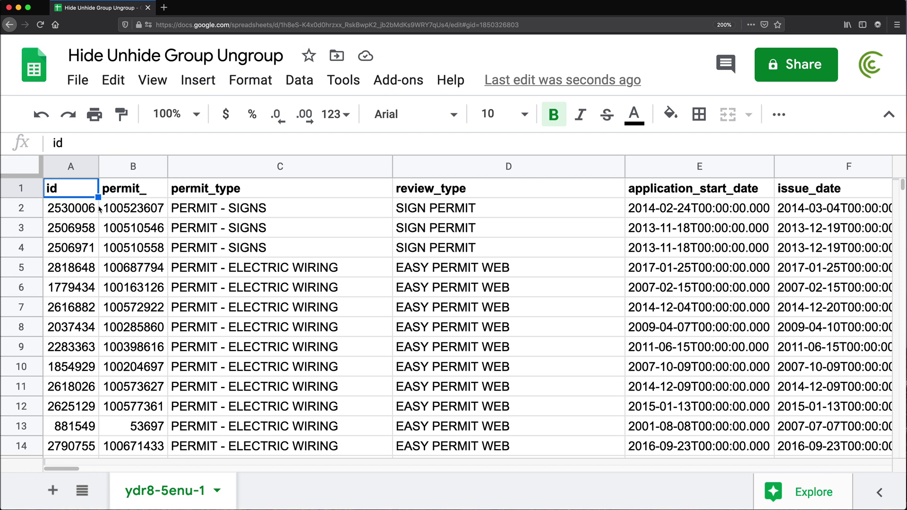
Narrow column C, permit_type, slightly and column D, review_type, closer to the width of its text.
{"action": "left_click_drag", "start_coordinate": [392, 167], "coordinate": [375, 166]}
{"action": "left_click", "coordinate": [476, 247]}
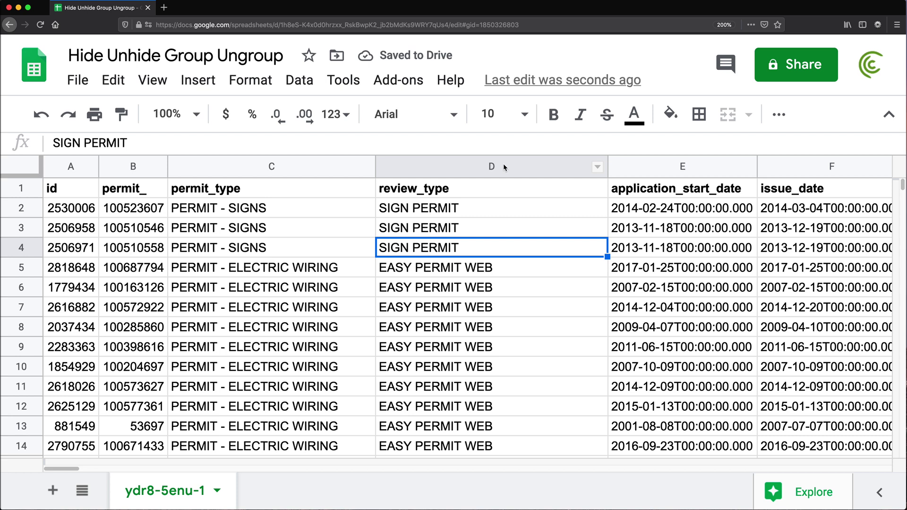
{"action": "left_click", "coordinate": [642, 163]}
{"action": "left_click", "coordinate": [680, 228]}
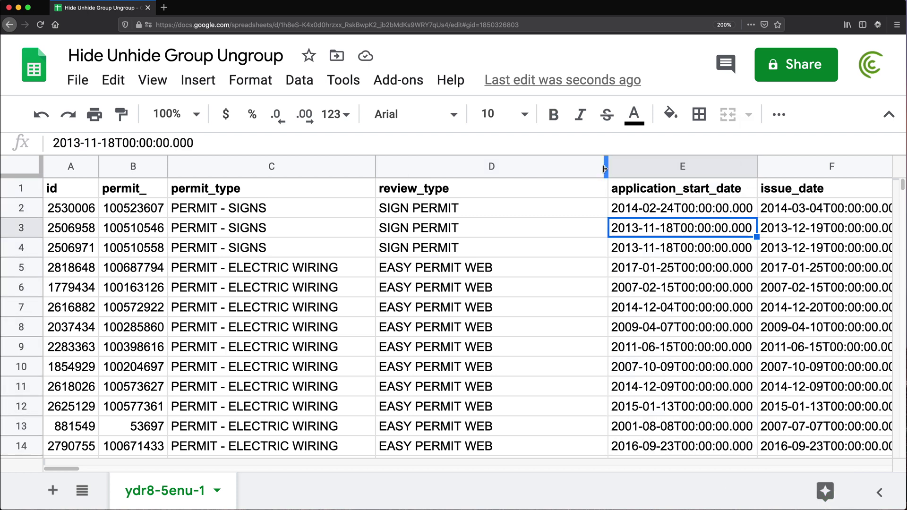
{"action": "left_click_drag", "start_coordinate": [604, 169], "coordinate": [526, 170]}
{"action": "left_click", "coordinate": [590, 282]}
Group columns F through X, from issue_date to subtotal_waived.
{"action": "left_click", "coordinate": [711, 164]}
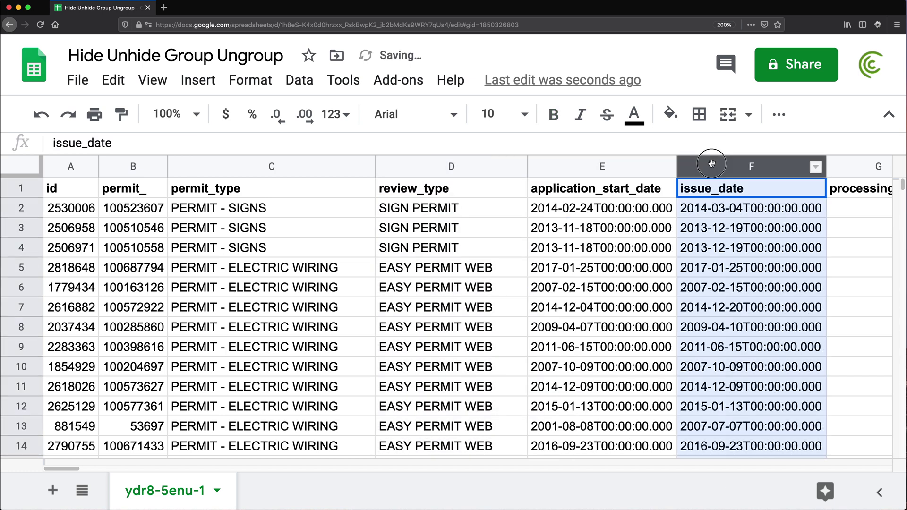
{"action": "left_click_drag", "start_coordinate": [712, 164], "coordinate": [115, 176]}
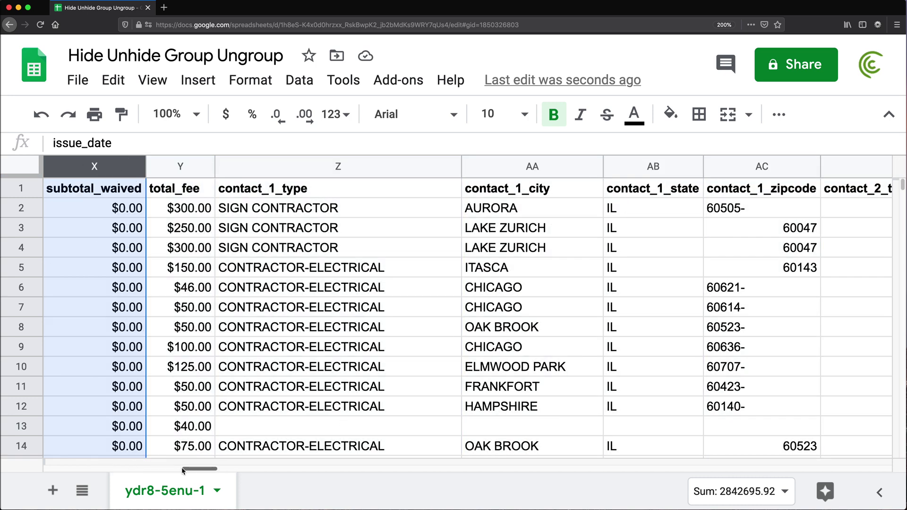
{"action": "left_click_drag", "start_coordinate": [182, 466], "coordinate": [166, 467]}
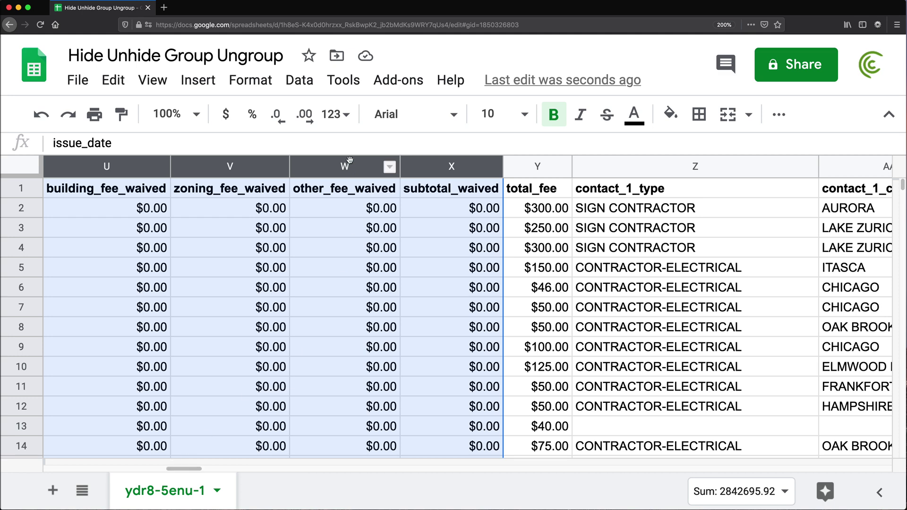
{"action": "right_click", "coordinate": [344, 166]}
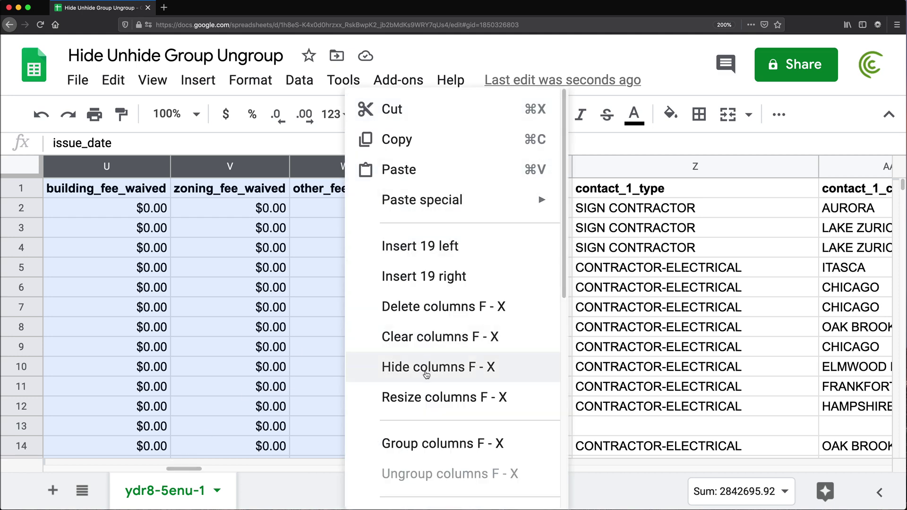
{"action": "left_click", "coordinate": [445, 444]}
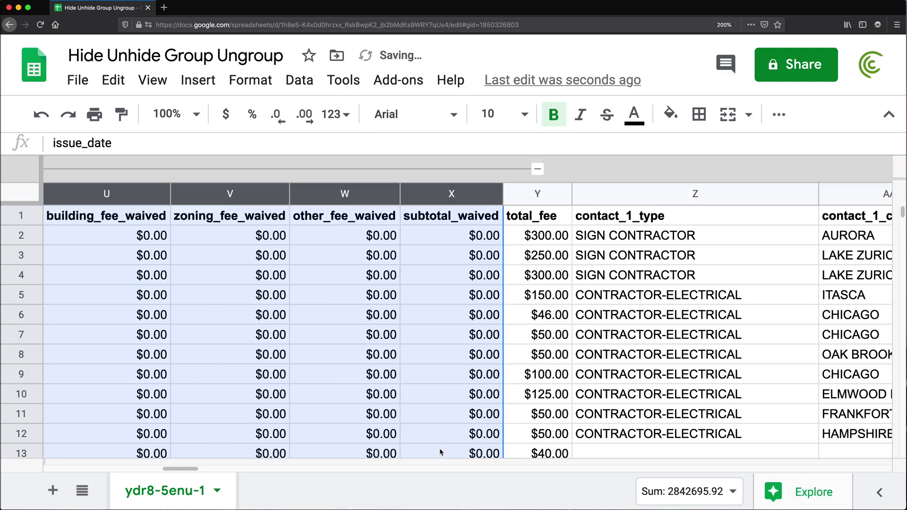
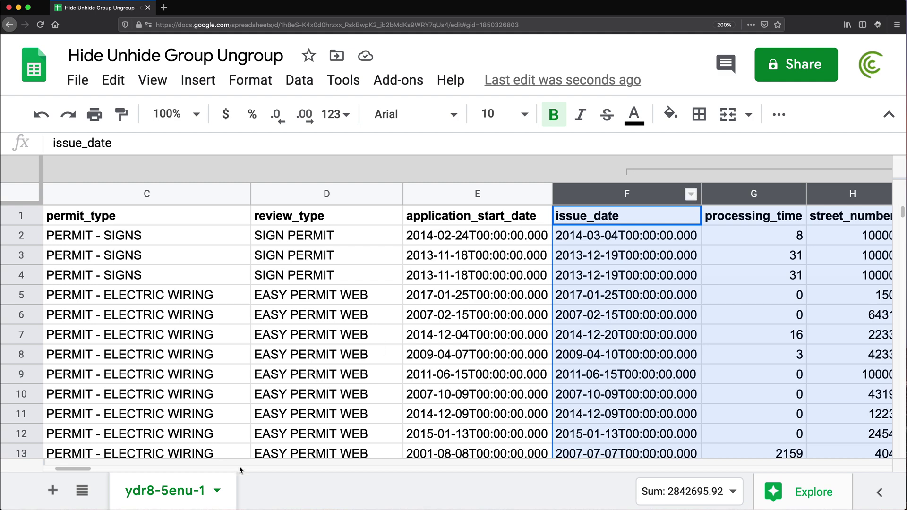
Move the +/- button of the F to X column group to the left, above application_start_date.
{"action": "left_click_drag", "start_coordinate": [66, 469], "coordinate": [177, 471]}
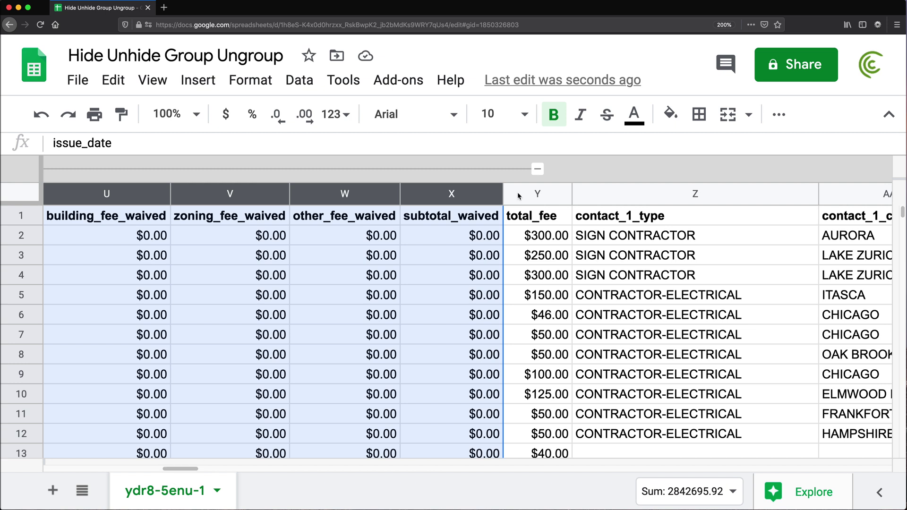
{"action": "right_click", "coordinate": [503, 172]}
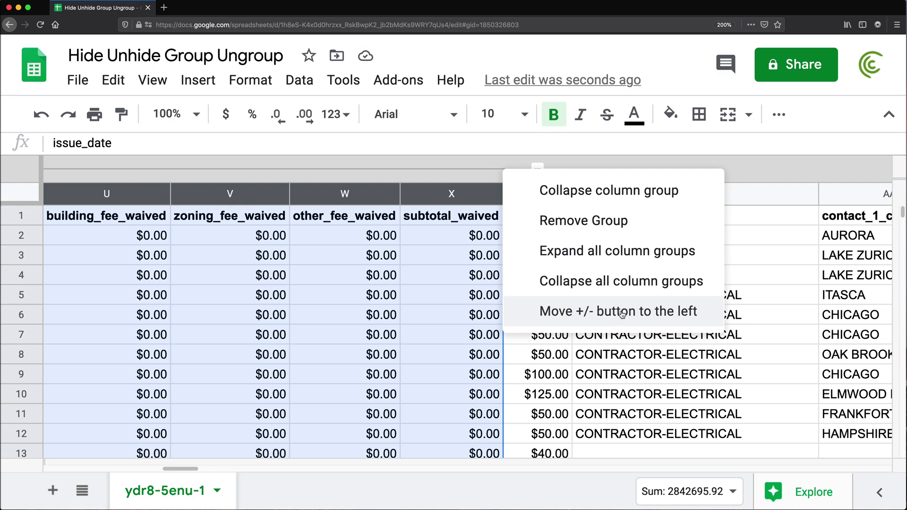
{"action": "left_click", "coordinate": [602, 315]}
{"action": "left_click_drag", "start_coordinate": [175, 470], "coordinate": [83, 484]}
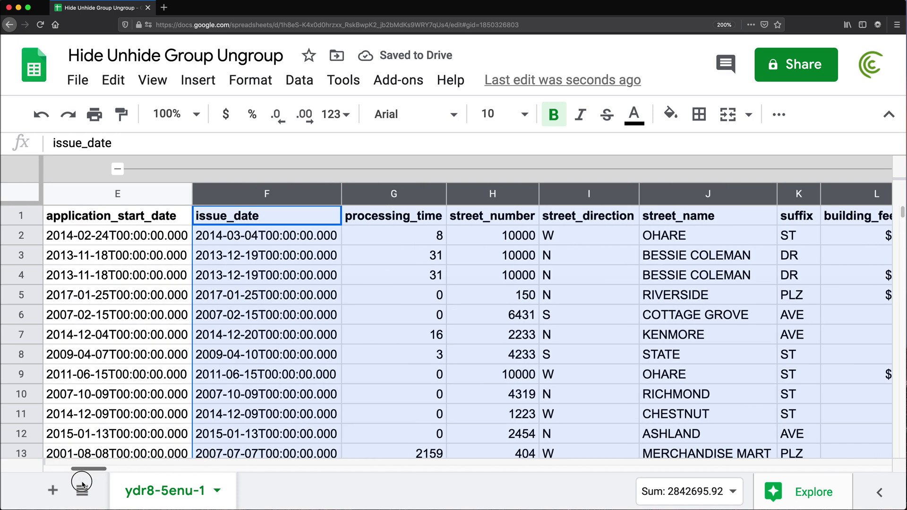
Move the column group's +/- button back to the right, above total_fee, and select cell X2.
{"action": "right_click", "coordinate": [308, 173]}
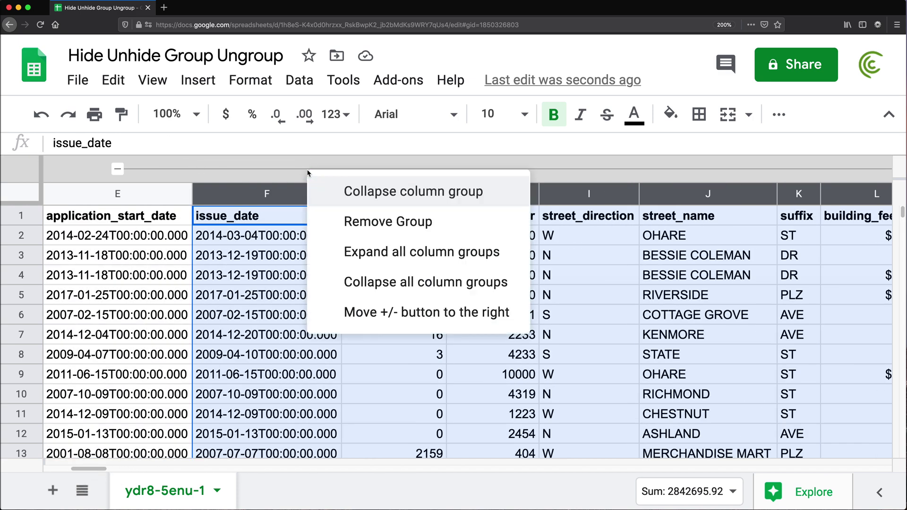
{"action": "left_click", "coordinate": [420, 312]}
{"action": "left_click_drag", "start_coordinate": [87, 469], "coordinate": [180, 471]}
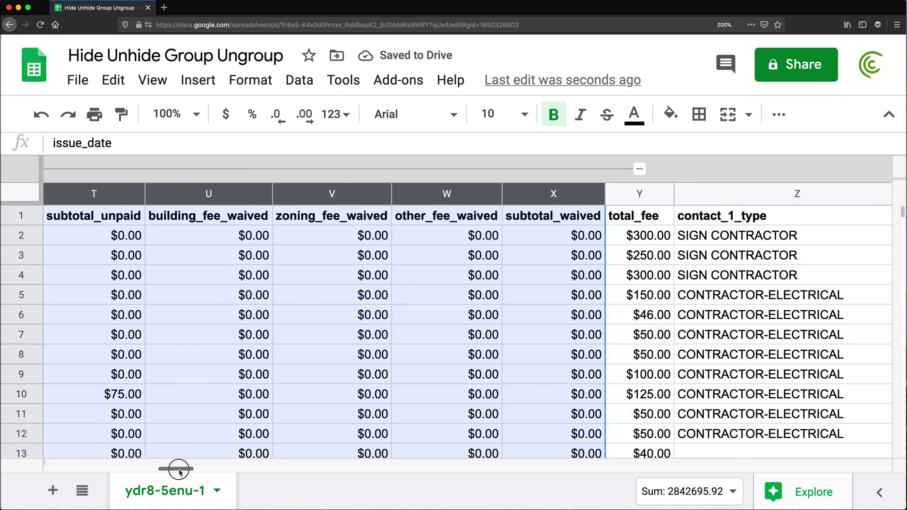
{"action": "left_click", "coordinate": [529, 237]}
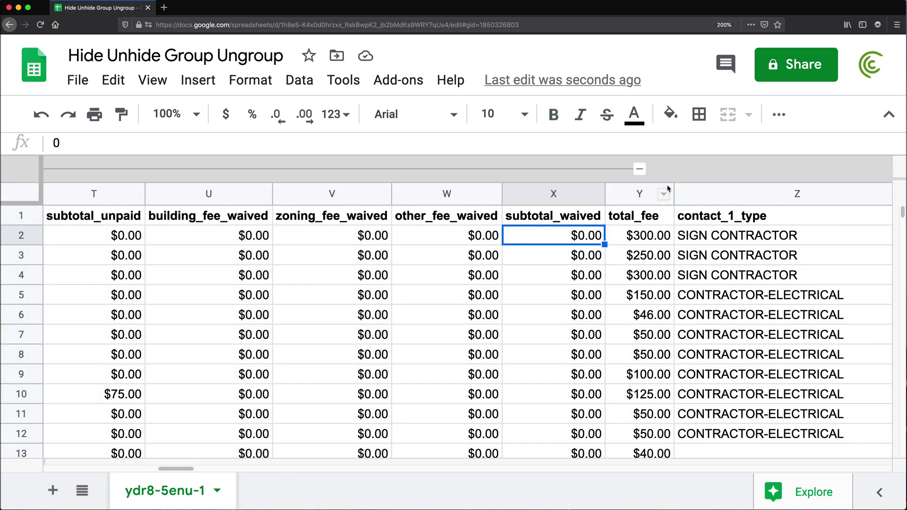
Collapse the F to X column group and select the first application_start_date value, cell E2.
{"action": "left_click", "coordinate": [639, 170]}
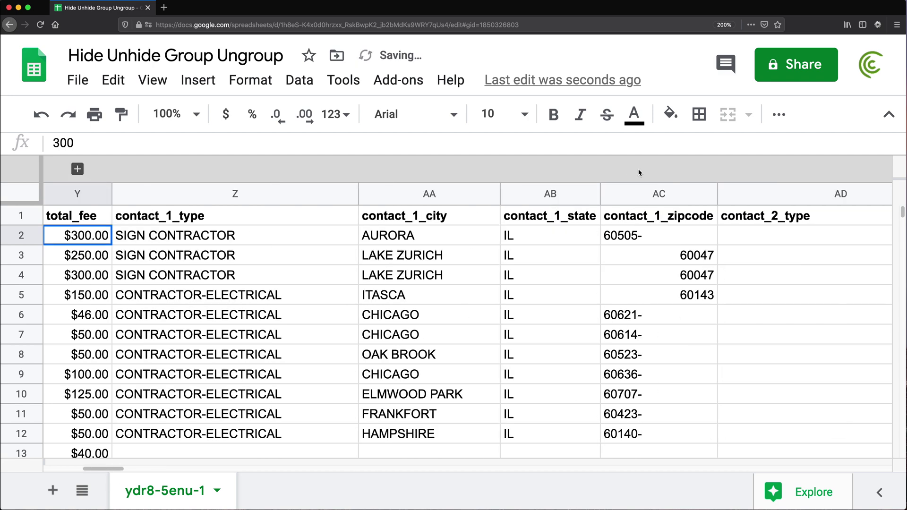
{"action": "left_click_drag", "start_coordinate": [114, 468], "coordinate": [40, 481]}
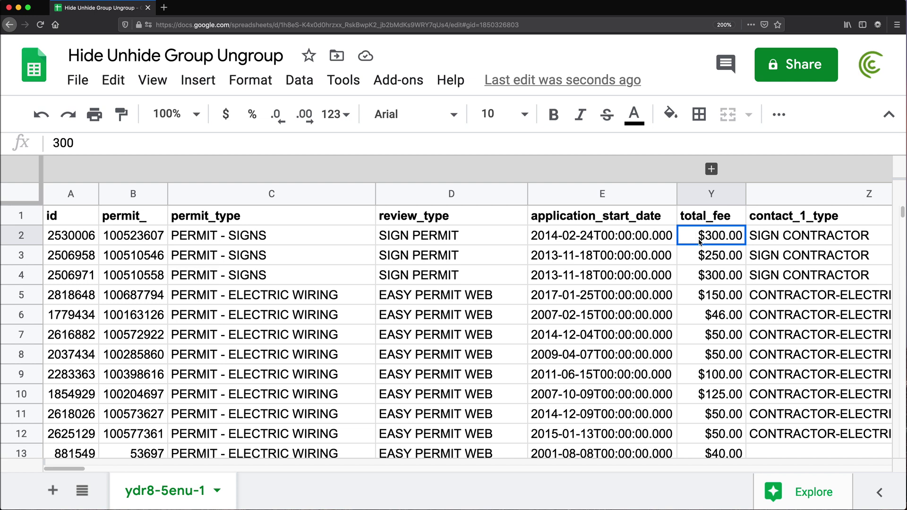
{"action": "left_click", "coordinate": [672, 241]}
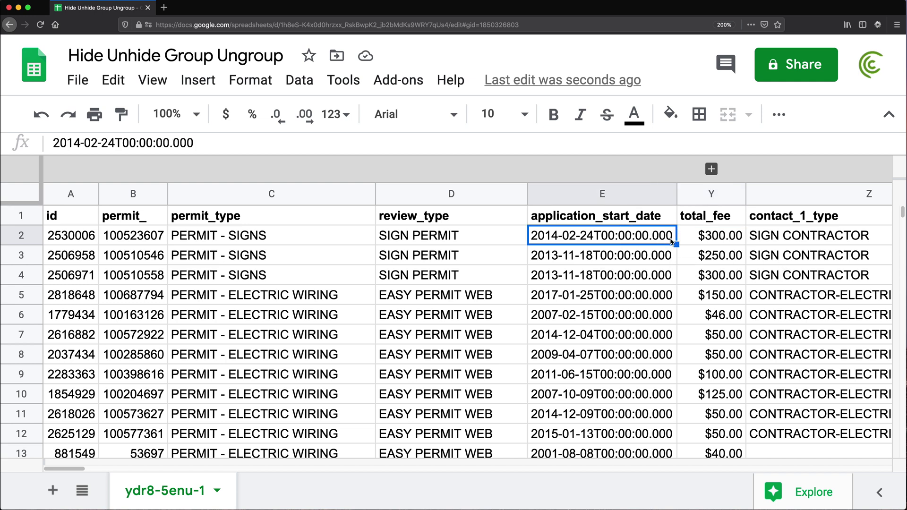
Expand the F to X column group and select cell V2 under zoning_fee_waived.
{"action": "left_click", "coordinate": [711, 169]}
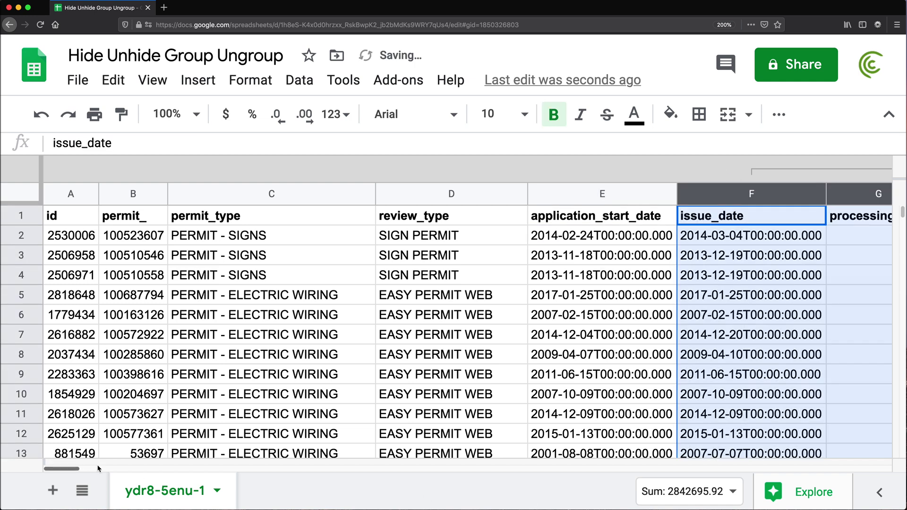
{"action": "left_click_drag", "start_coordinate": [75, 470], "coordinate": [188, 468]}
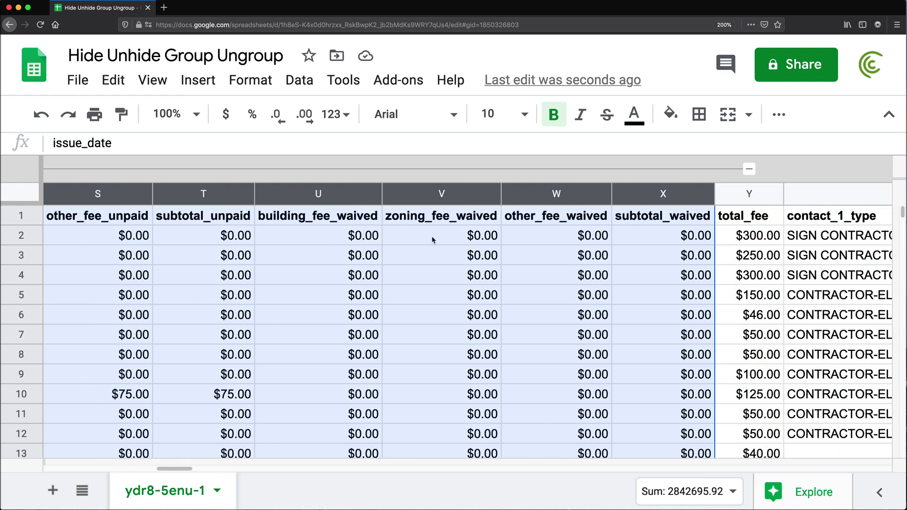
{"action": "left_click", "coordinate": [410, 239]}
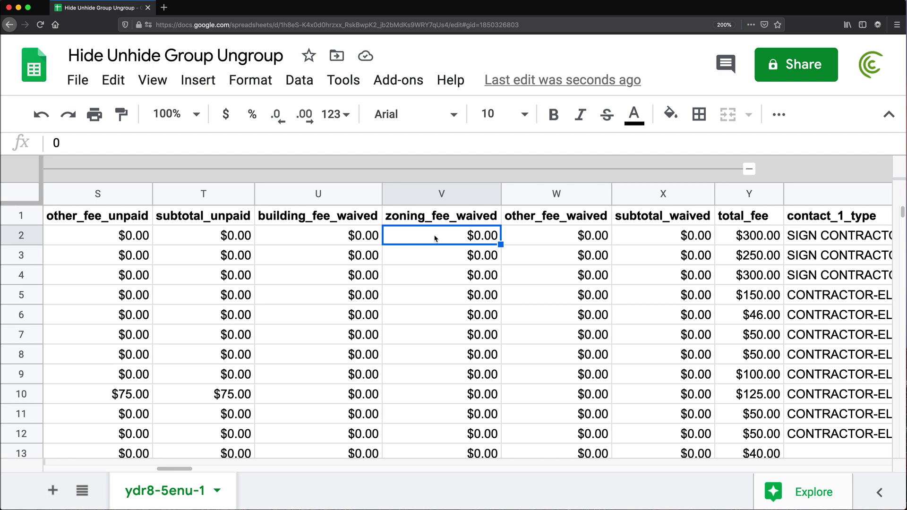
Collapse the F to X column group again and move the cell selection to A2 under id.
{"action": "left_click", "coordinate": [749, 169]}
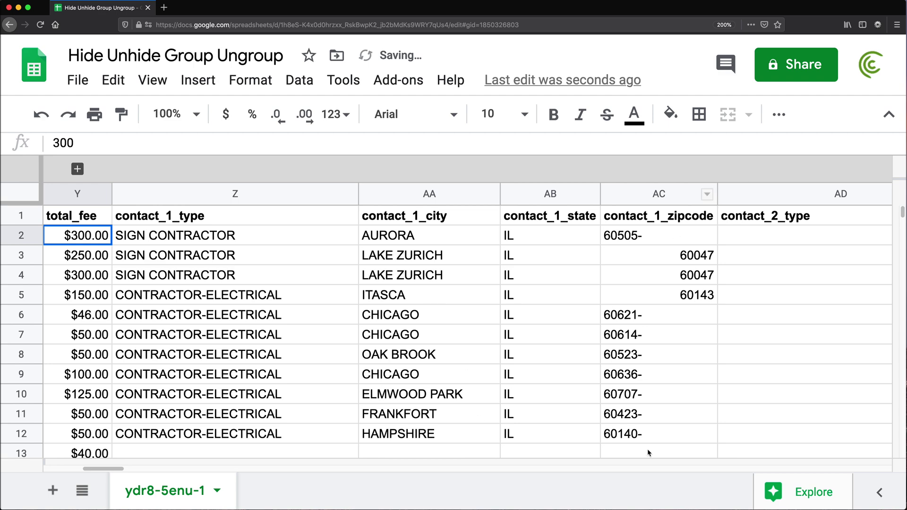
{"action": "left_click_drag", "start_coordinate": [116, 471], "coordinate": [68, 482]}
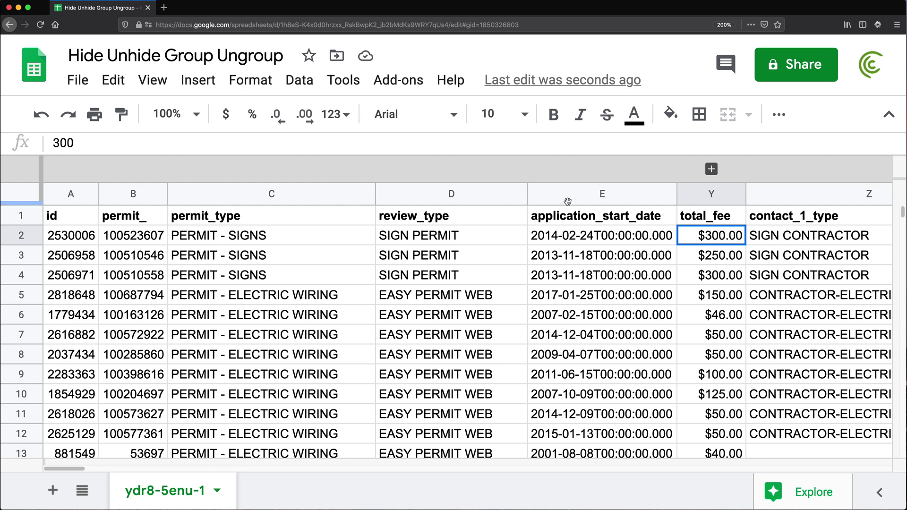
{"action": "key", "text": "Left"}
{"action": "key", "text": "Left"}
{"action": "key", "text": "Left"}
{"action": "key", "text": "Left"}
{"action": "key", "text": "Left"}
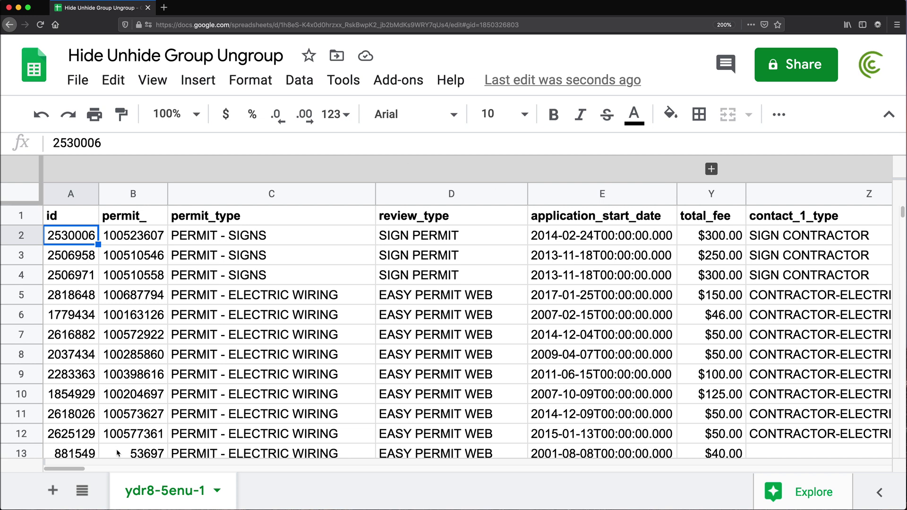
Group columns Z and AA, contact_1_type and contact_1_city.
{"action": "left_click_drag", "start_coordinate": [75, 473], "coordinate": [129, 467]}
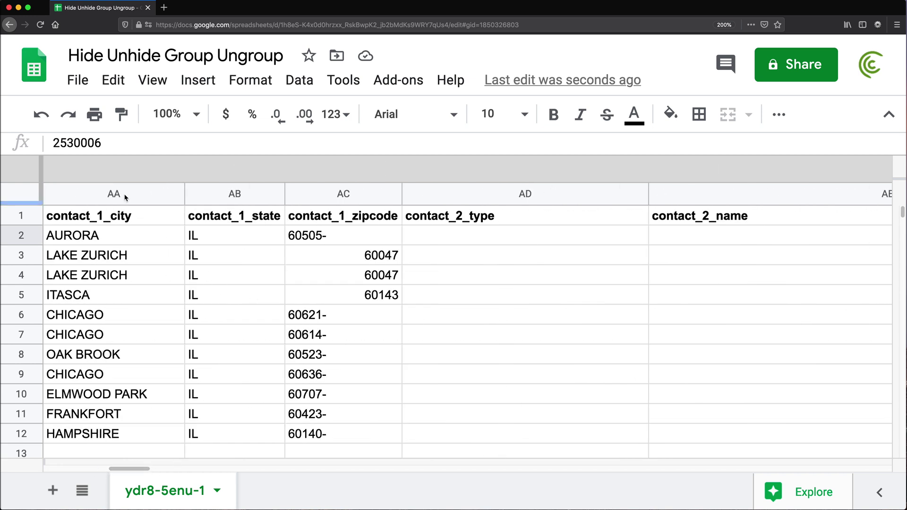
{"action": "left_click_drag", "start_coordinate": [123, 466], "coordinate": [97, 471]}
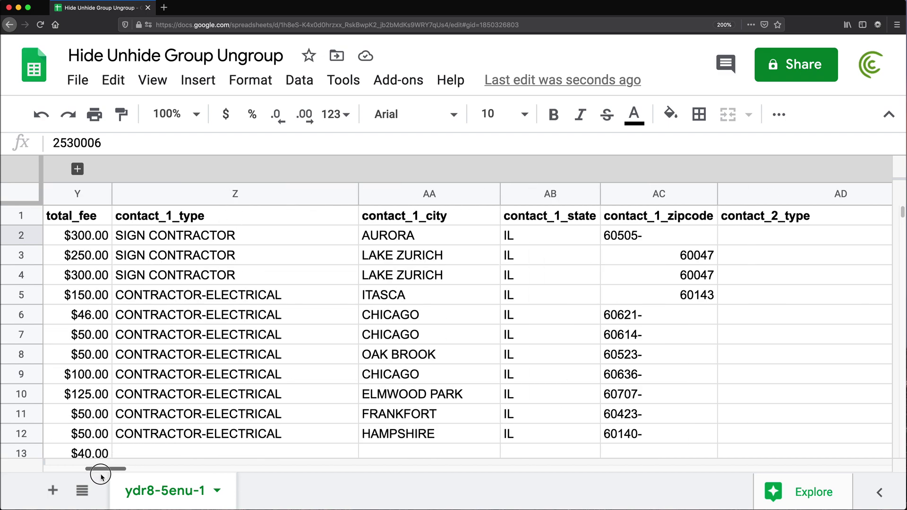
{"action": "left_click_drag", "start_coordinate": [248, 193], "coordinate": [496, 189]}
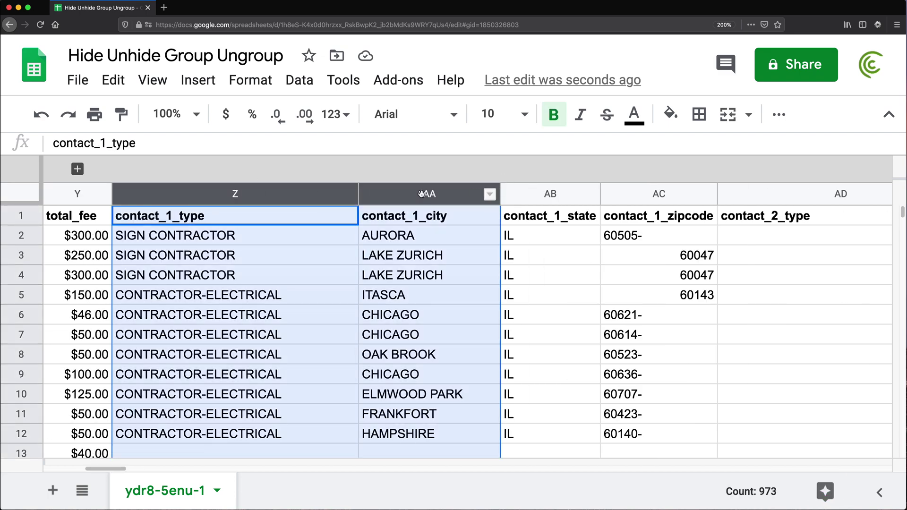
{"action": "right_click", "coordinate": [420, 194]}
{"action": "left_click", "coordinate": [495, 444]}
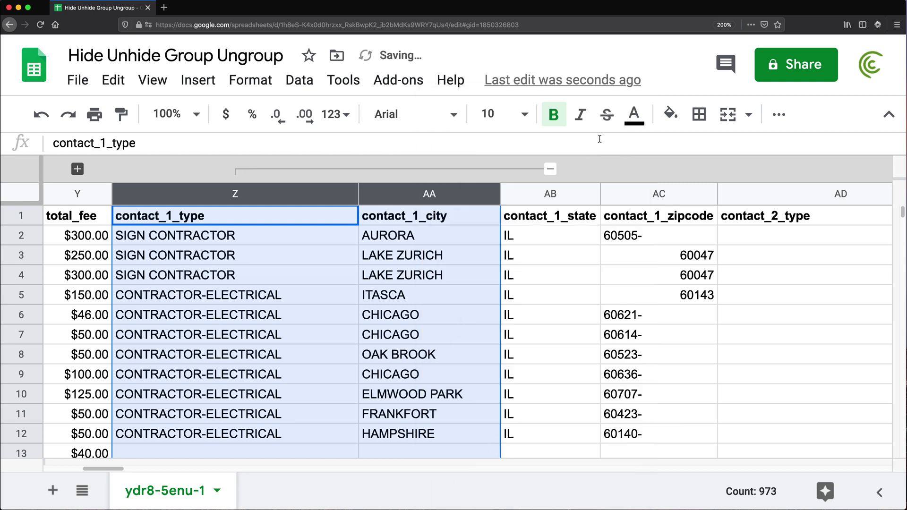
Collapse the Z to AA column group and select cell AB2 under contact_1_state.
{"action": "left_click", "coordinate": [549, 169]}
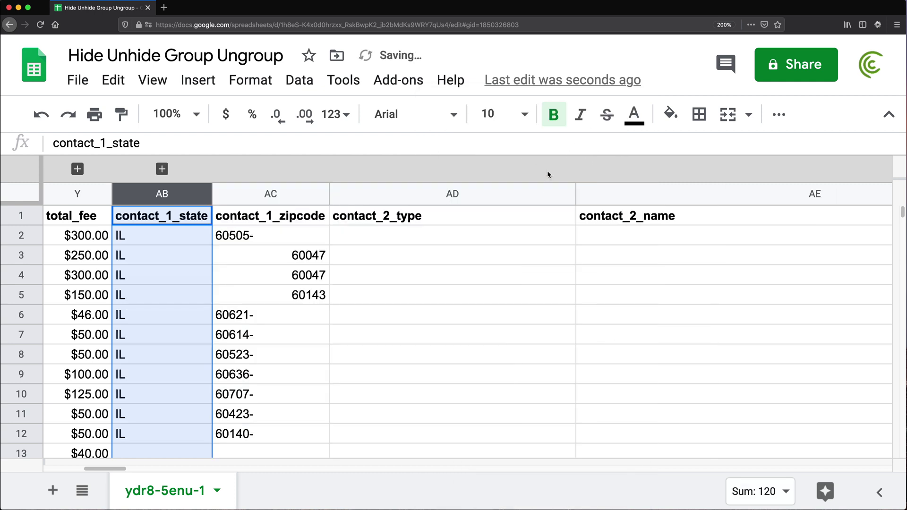
{"action": "left_click", "coordinate": [281, 235]}
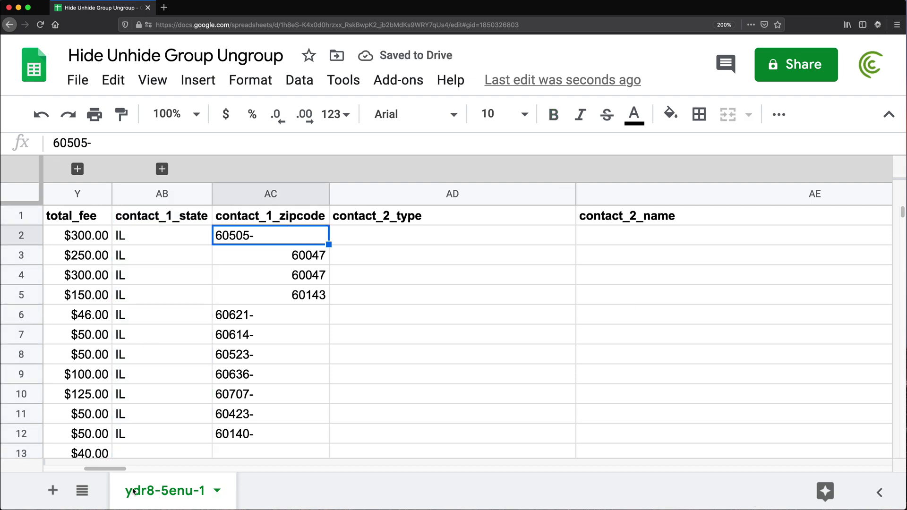
{"action": "key", "text": "Left"}
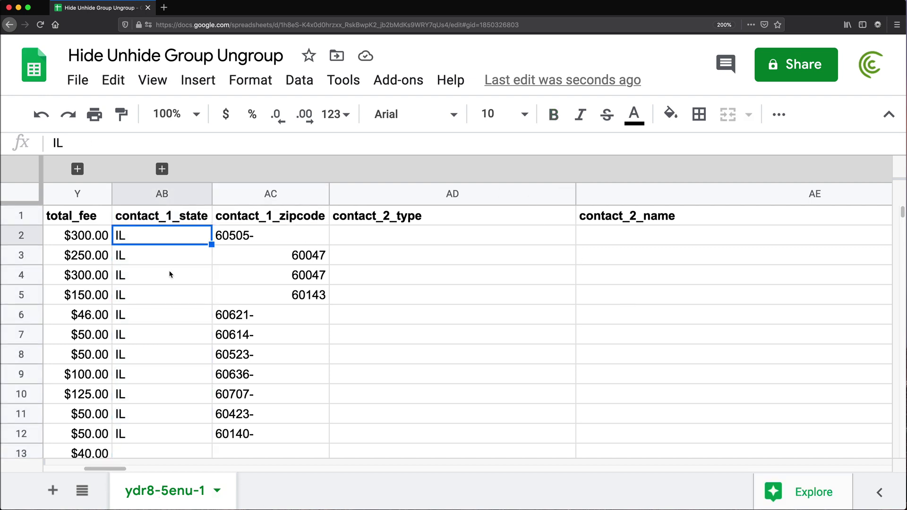
Expand the Z to AA column group and select cell AB3.
{"action": "left_click", "coordinate": [162, 168]}
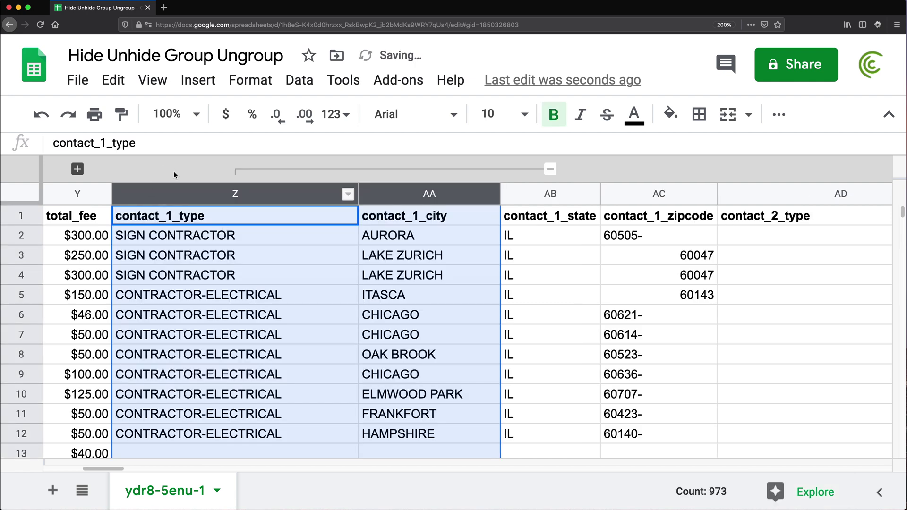
{"action": "left_click", "coordinate": [594, 258]}
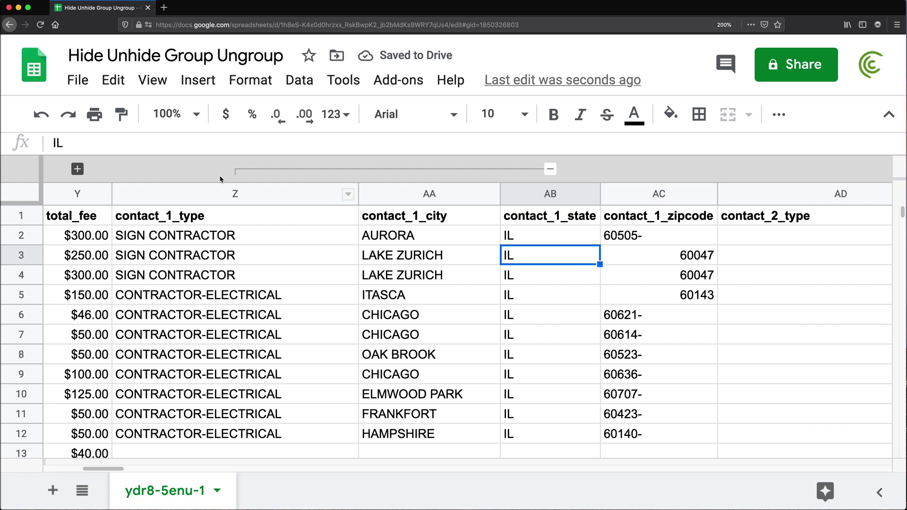
Ungroup columns Z through AB and move the selection to the contact_1_city header.
{"action": "left_click", "coordinate": [215, 195]}
{"action": "left_click", "coordinate": [580, 194], "text": "shift"}
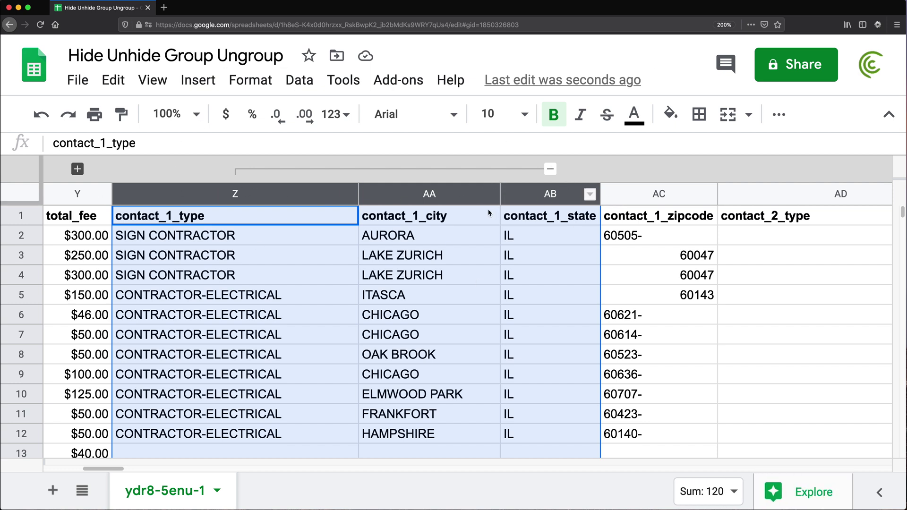
{"action": "right_click", "coordinate": [330, 197]}
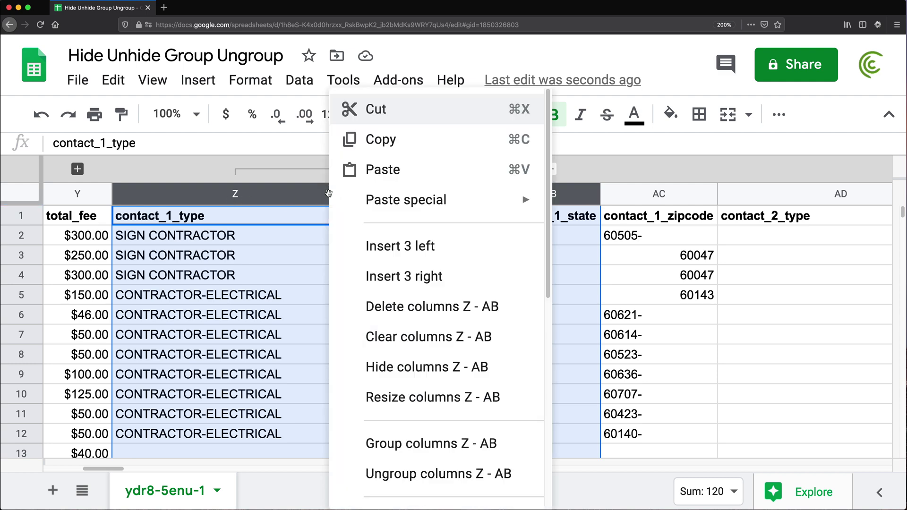
{"action": "left_click", "coordinate": [418, 481]}
{"action": "key", "text": "Right"}
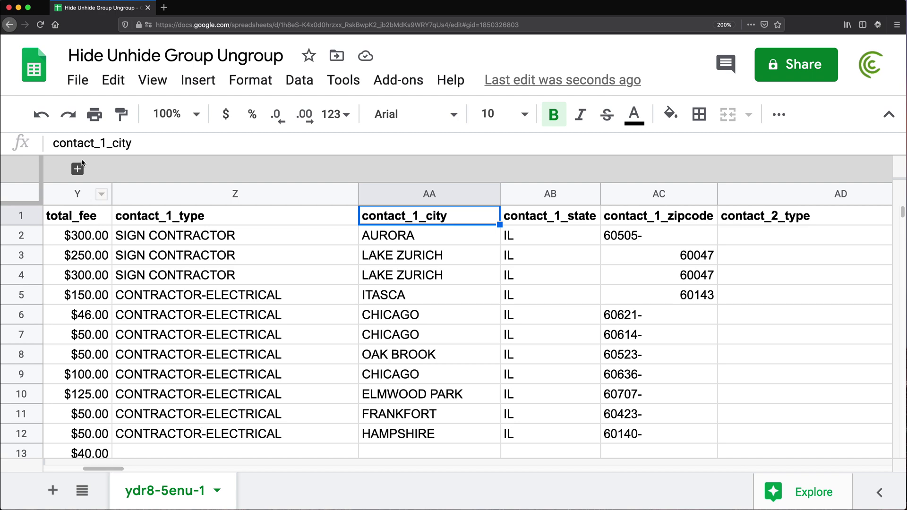
Expand the F to X column group and select cell H7 under street_number.
{"action": "left_click_drag", "start_coordinate": [106, 468], "coordinate": [66, 479]}
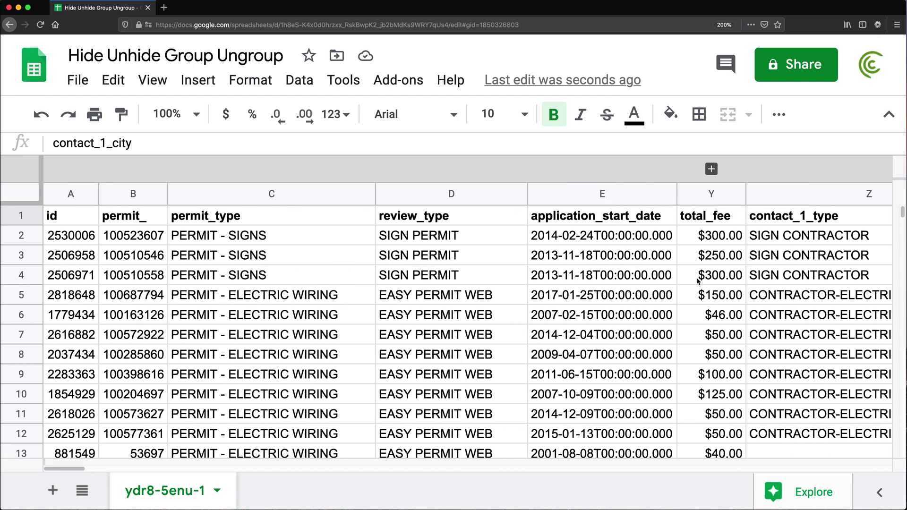
{"action": "left_click", "coordinate": [711, 169]}
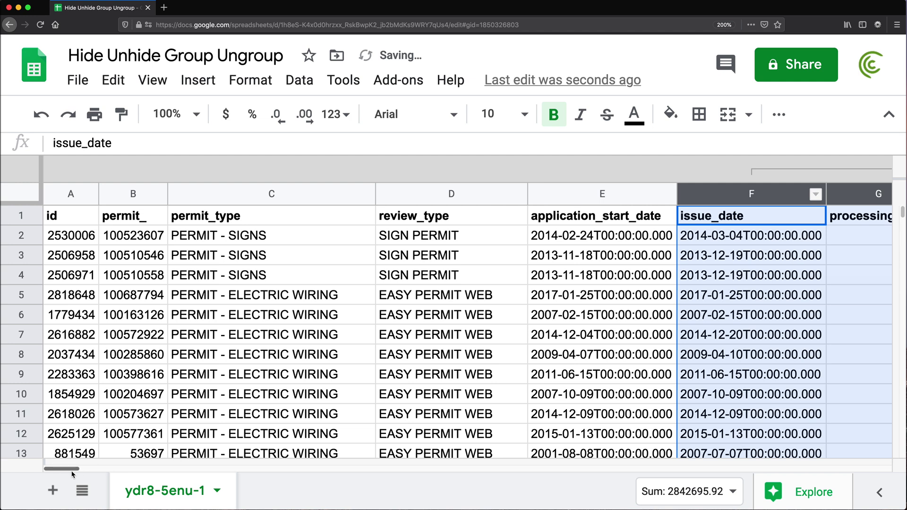
{"action": "left_click_drag", "start_coordinate": [71, 469], "coordinate": [112, 470]}
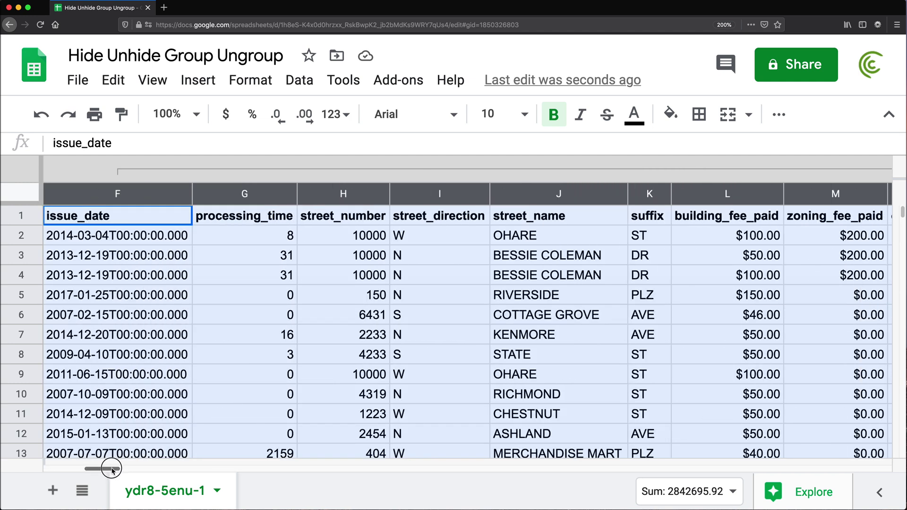
{"action": "left_click", "coordinate": [344, 336]}
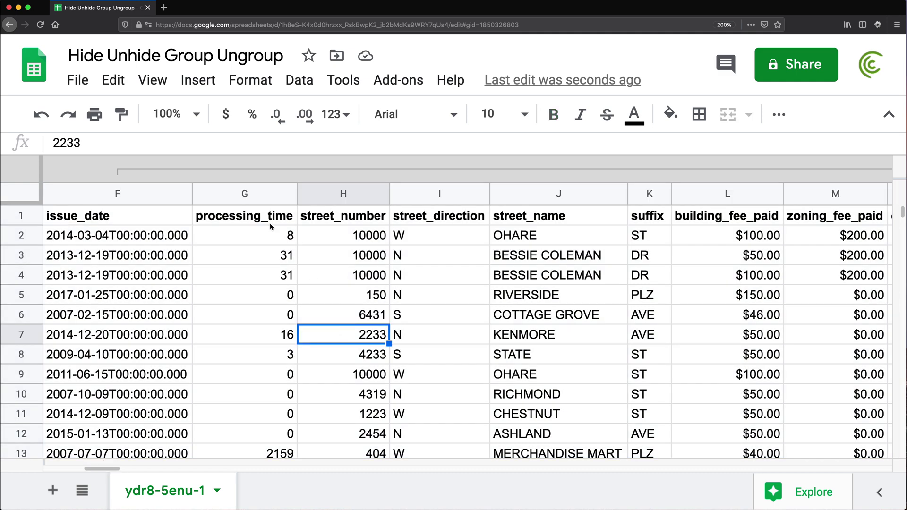
Group columns G through K, processing_time to suffix, inside the existing group and select cell K3.
{"action": "left_click_drag", "start_coordinate": [244, 196], "coordinate": [643, 204]}
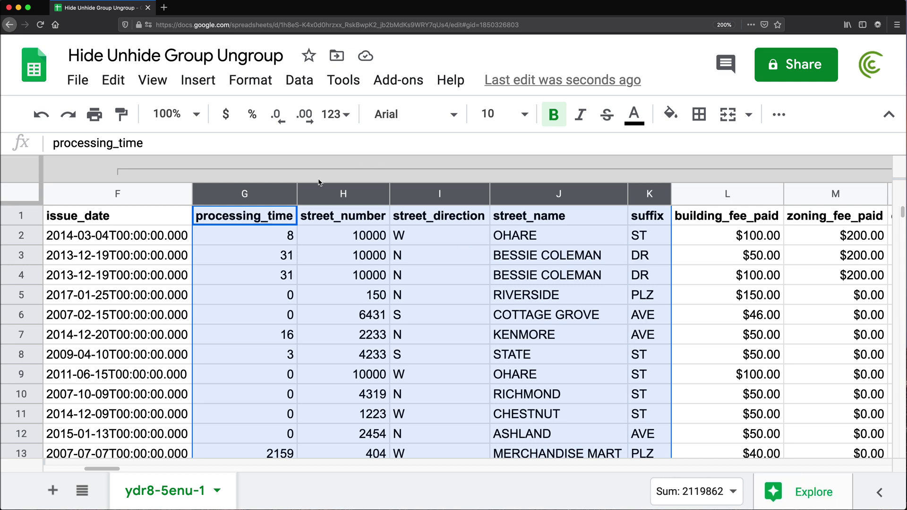
{"action": "left_click", "coordinate": [282, 194]}
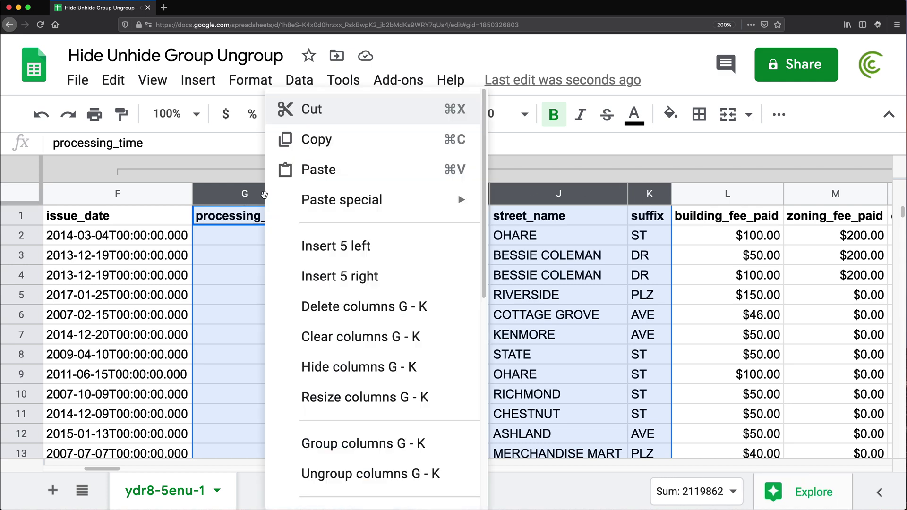
{"action": "left_click", "coordinate": [392, 440]}
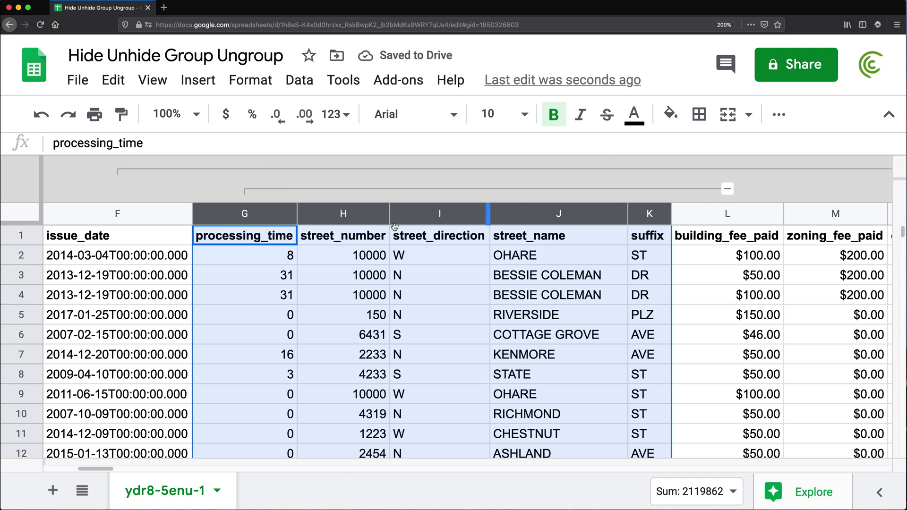
{"action": "left_click", "coordinate": [632, 281]}
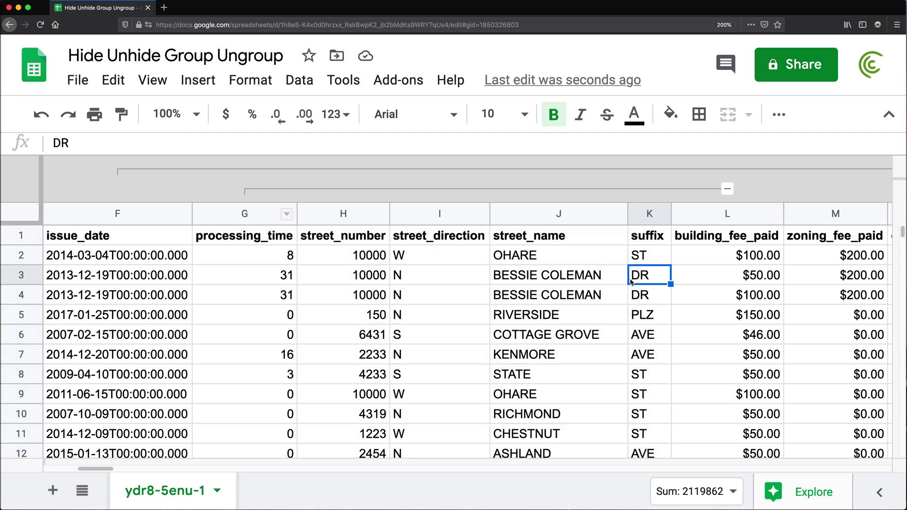
Collapse the nested G to K group and the outer F to X group, and select cell E3.
{"action": "left_click", "coordinate": [727, 190]}
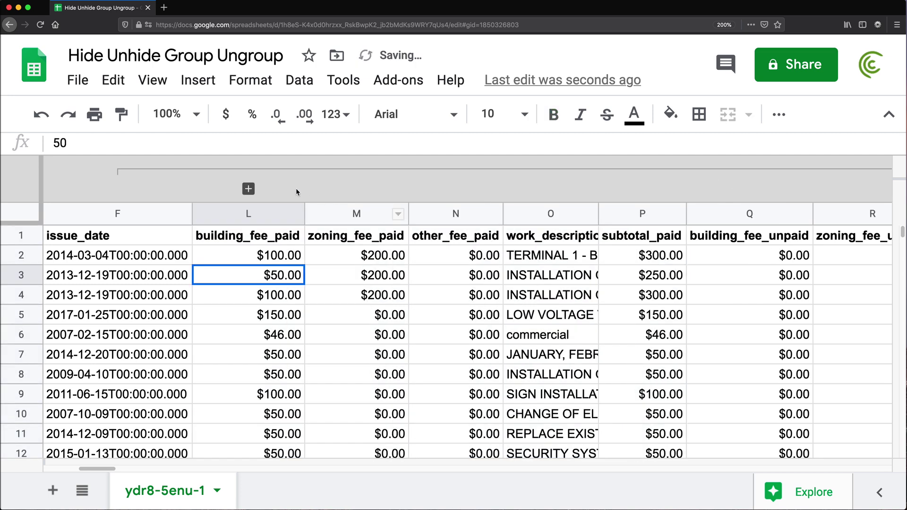
{"action": "left_click_drag", "start_coordinate": [113, 469], "coordinate": [90, 468]}
{"action": "left_click", "coordinate": [537, 169]}
{"action": "key", "text": "Left"}
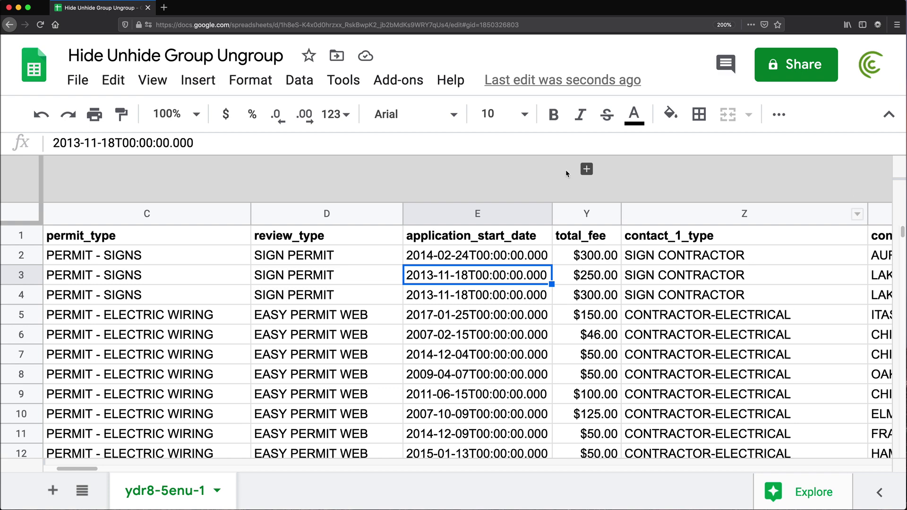
Expand the F to X column group with its nested G to K group and zoom the page out to 120%.
{"action": "left_click", "coordinate": [587, 170]}
{"action": "key", "text": "super+minus"}
{"action": "key", "text": "super+minus"}
{"action": "key", "text": "super+minus"}
{"action": "key", "text": "super+minus"}
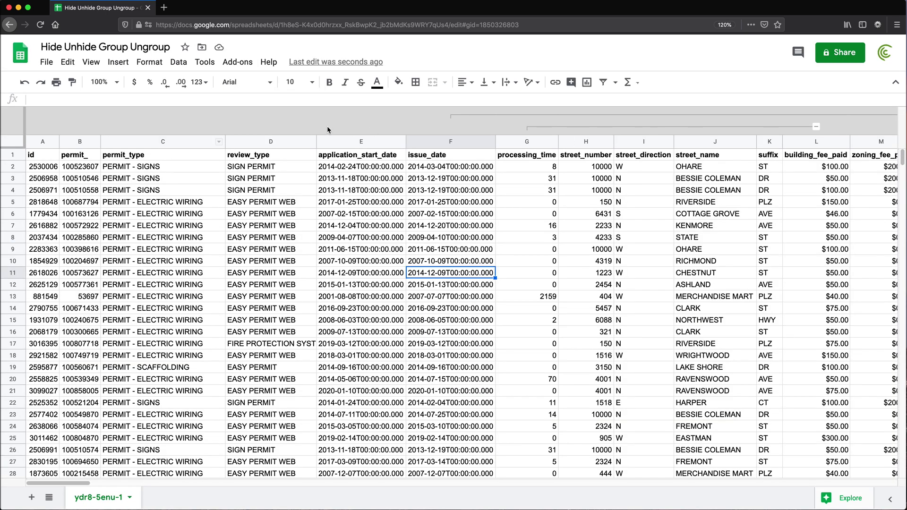
Ungroup all columns A through DN twice to remove both grouping levels and return to cell A1.
{"action": "left_click", "coordinate": [39, 141]}
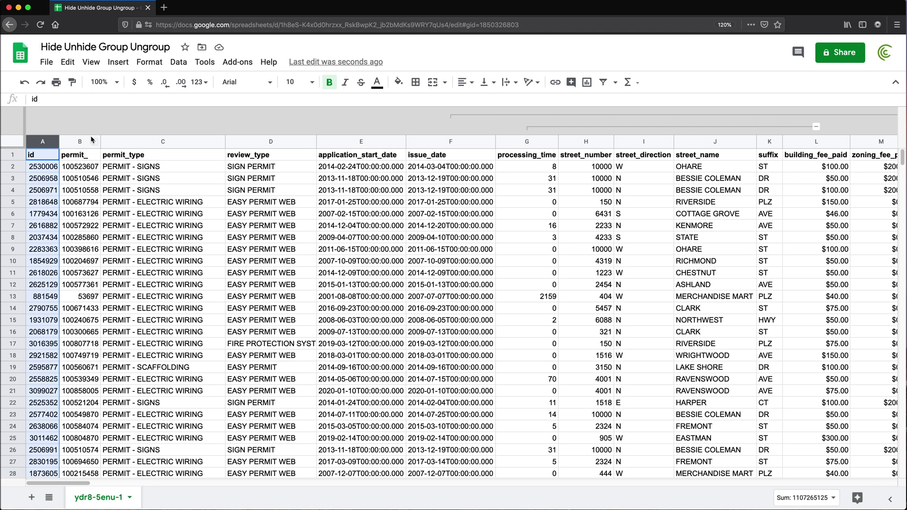
{"action": "key", "text": "super+shift+Right"}
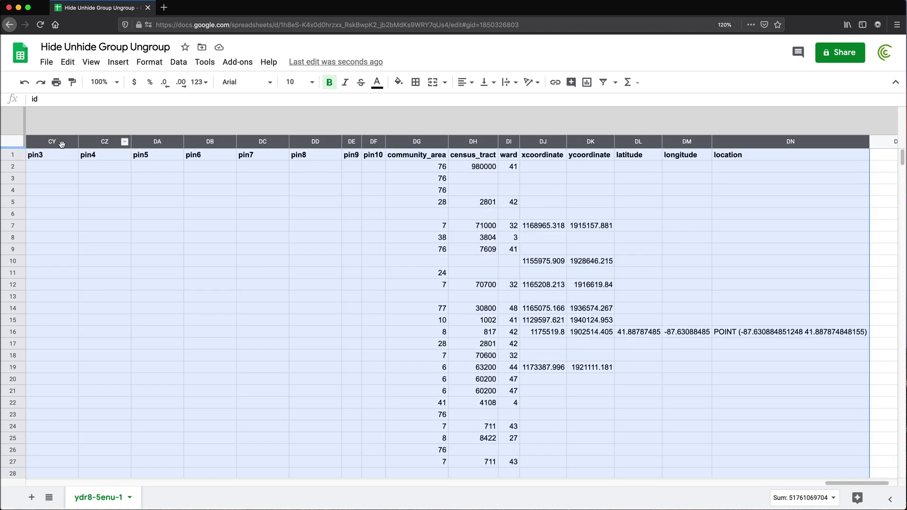
{"action": "right_click", "coordinate": [94, 144]}
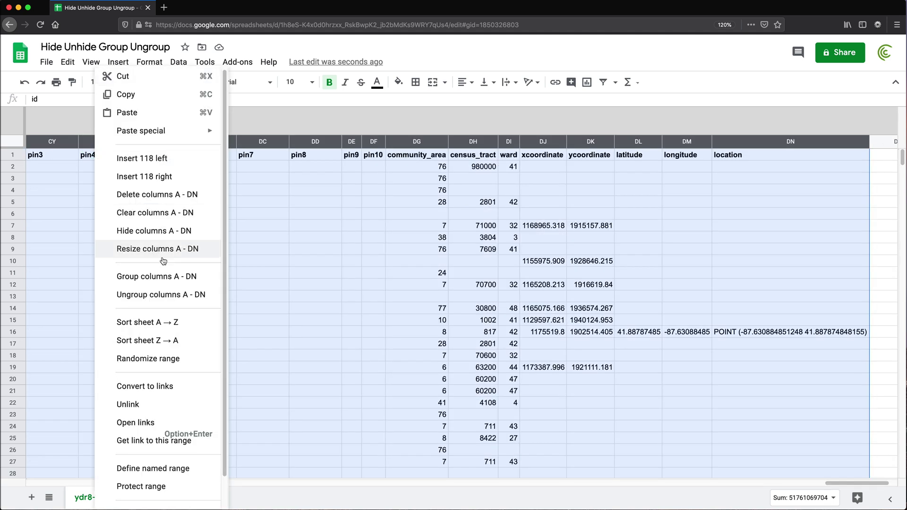
{"action": "left_click", "coordinate": [181, 295]}
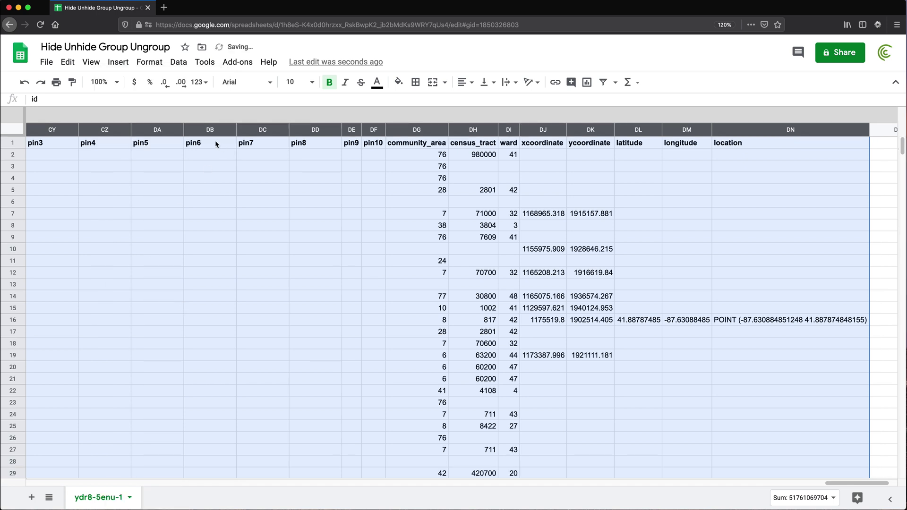
{"action": "right_click", "coordinate": [155, 127]}
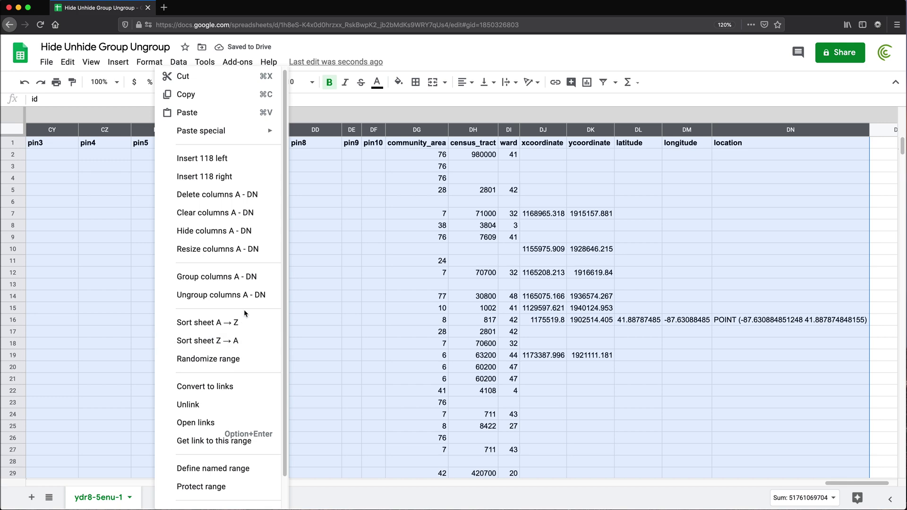
{"action": "left_click", "coordinate": [242, 295]}
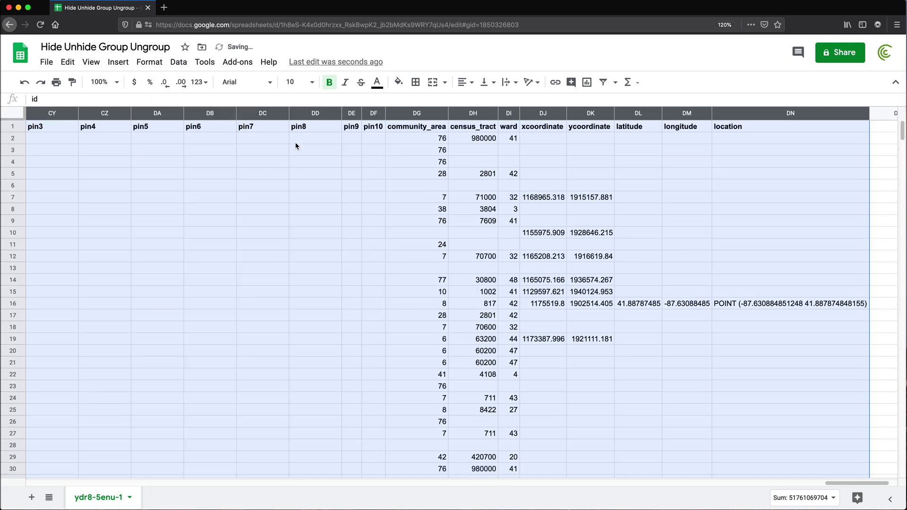
{"action": "left_click", "coordinate": [303, 127]}
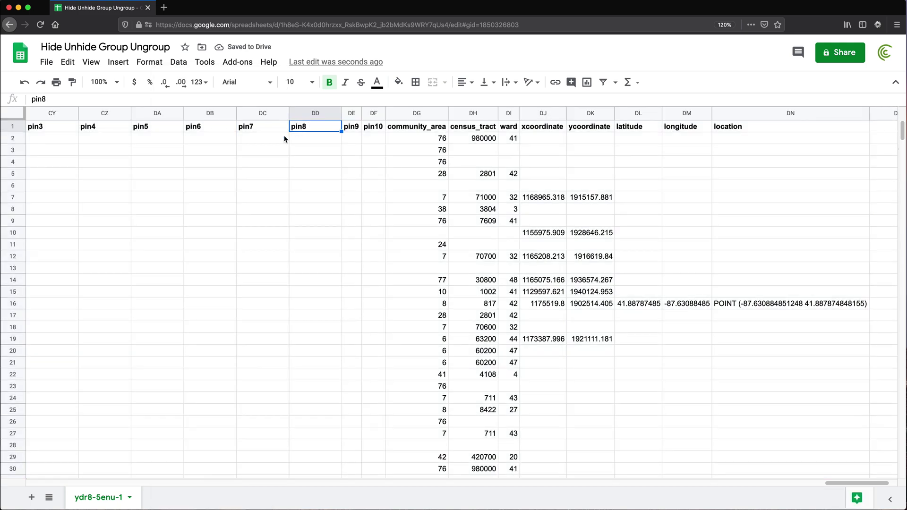
{"action": "key", "text": "ctrl+Home"}
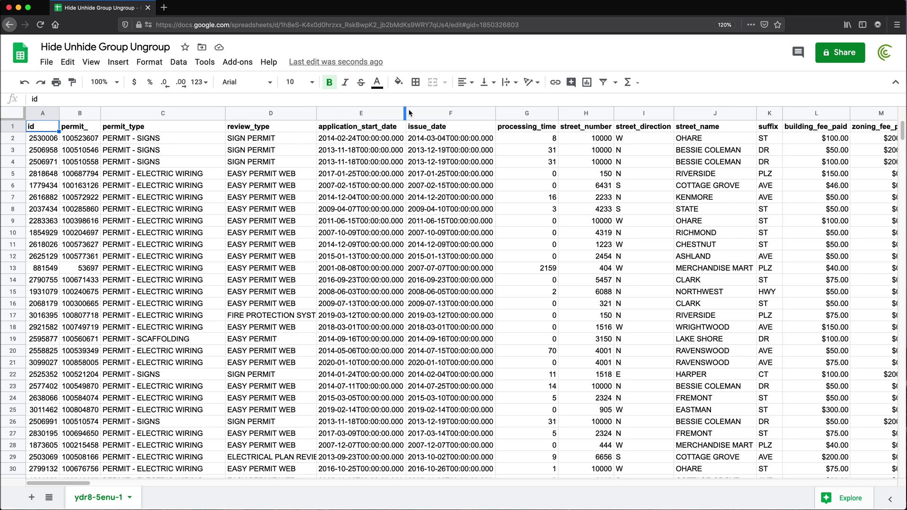
Hide columns E through I, columns P and Q, and column M, and select cell J8 under street_name.
{"action": "mouse_move", "coordinate": [376, 113]}
{"action": "left_mouse_down"}
{"action": "mouse_move", "coordinate": [619, 106]}
{"action": "mouse_move", "coordinate": [610, 113]}
{"action": "left_mouse_up"}
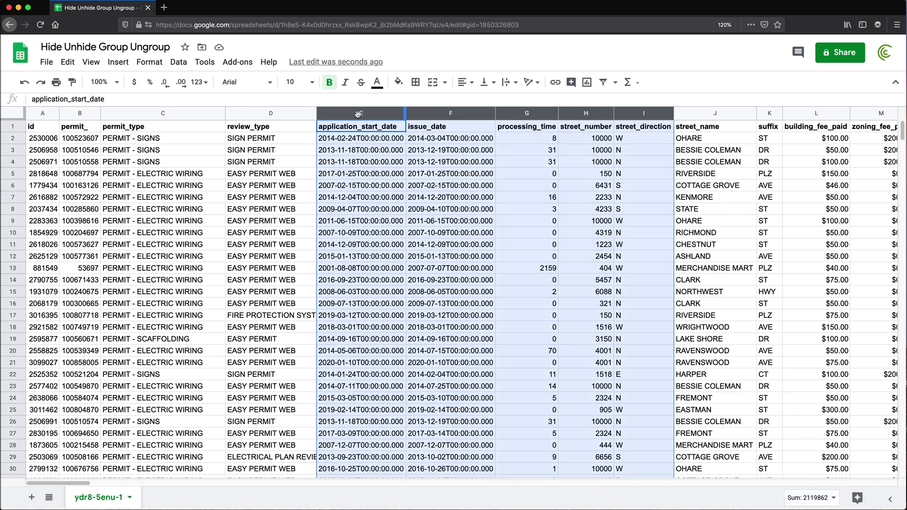
{"action": "left_click", "coordinate": [399, 113]}
{"action": "left_click", "coordinate": [406, 231]}
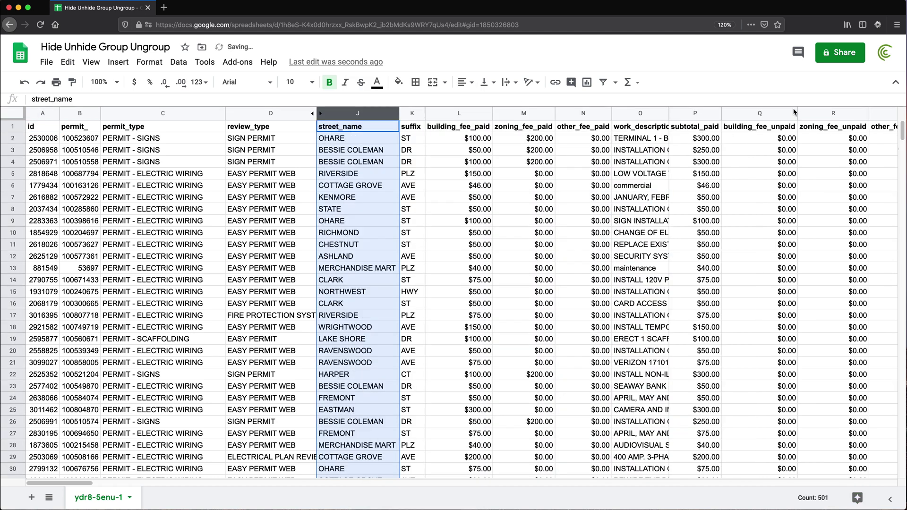
{"action": "left_click_drag", "start_coordinate": [689, 113], "coordinate": [761, 113]}
{"action": "right_click", "coordinate": [709, 113]}
{"action": "left_click", "coordinate": [756, 230]}
{"action": "right_click", "coordinate": [517, 114]}
{"action": "left_click", "coordinate": [570, 258]}
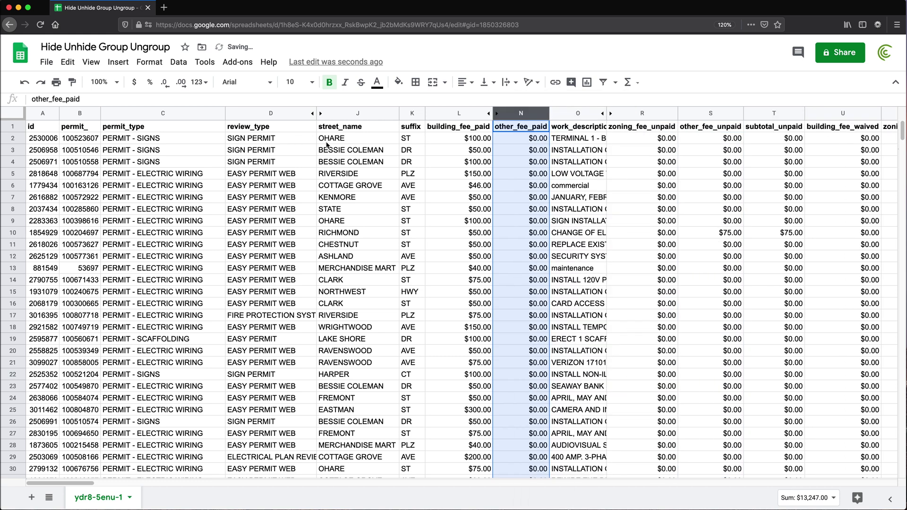
{"action": "left_click", "coordinate": [339, 206]}
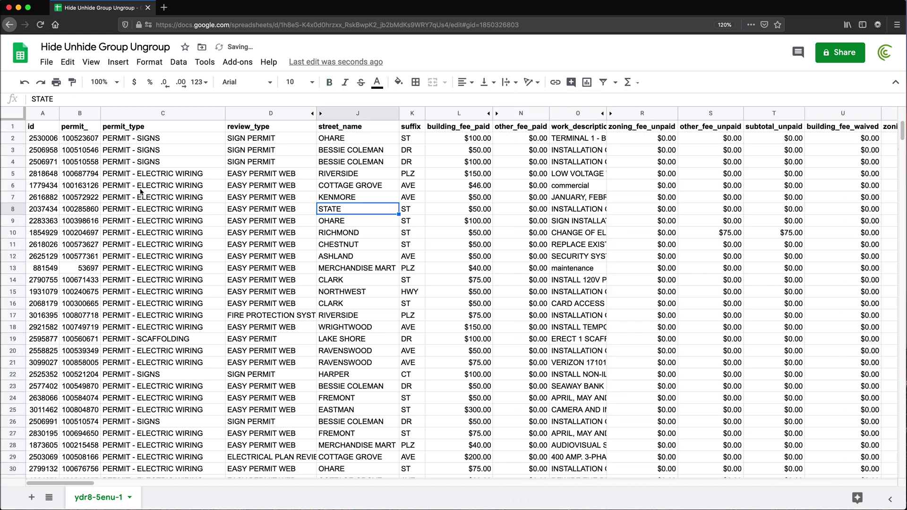
Unhide all hidden columns across the full range A through DN and return to cell A1.
{"action": "left_click", "coordinate": [41, 114]}
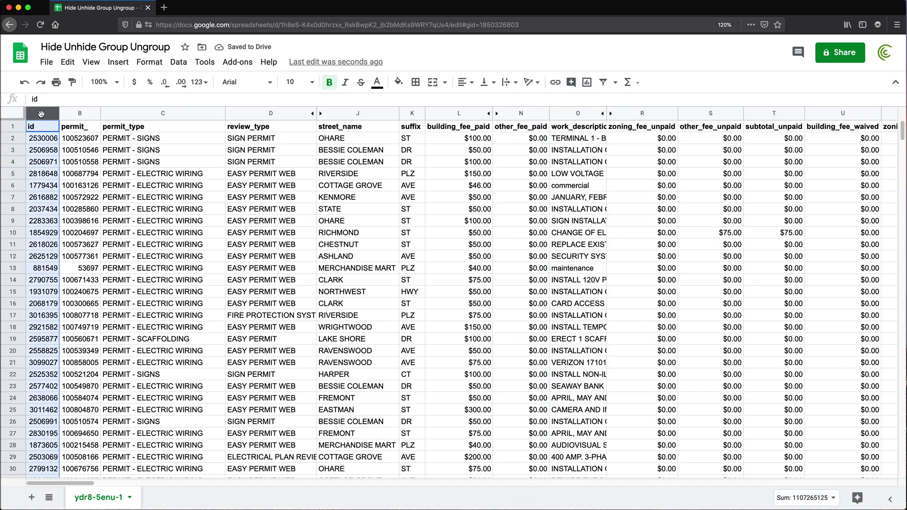
{"action": "key", "text": "super+shift+Right"}
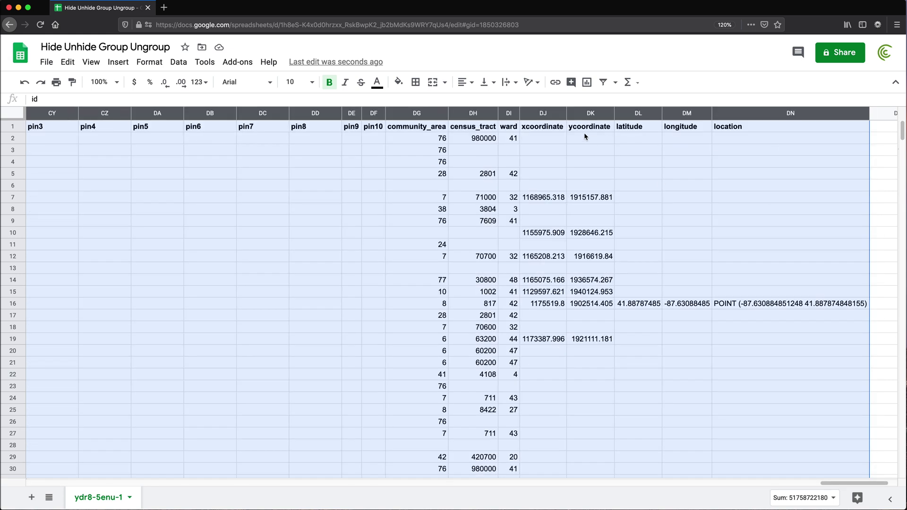
{"action": "right_click", "coordinate": [430, 113]}
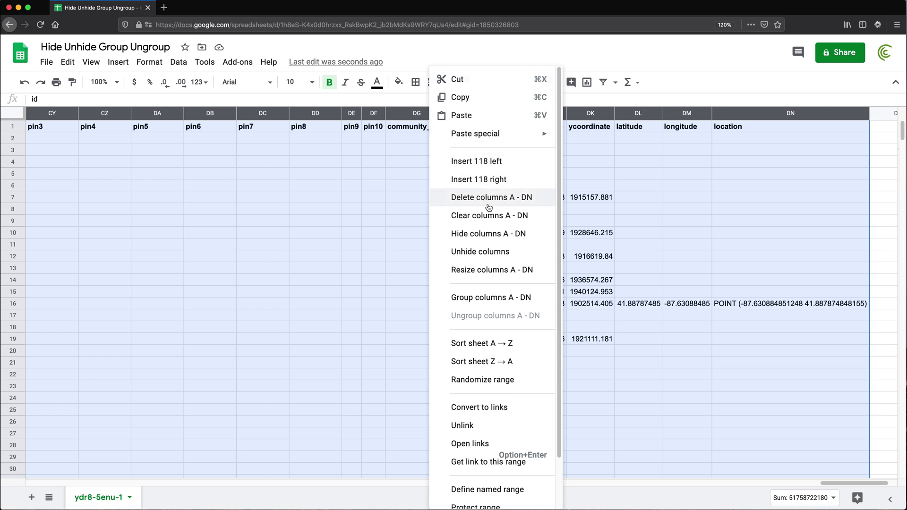
{"action": "left_click", "coordinate": [482, 252]}
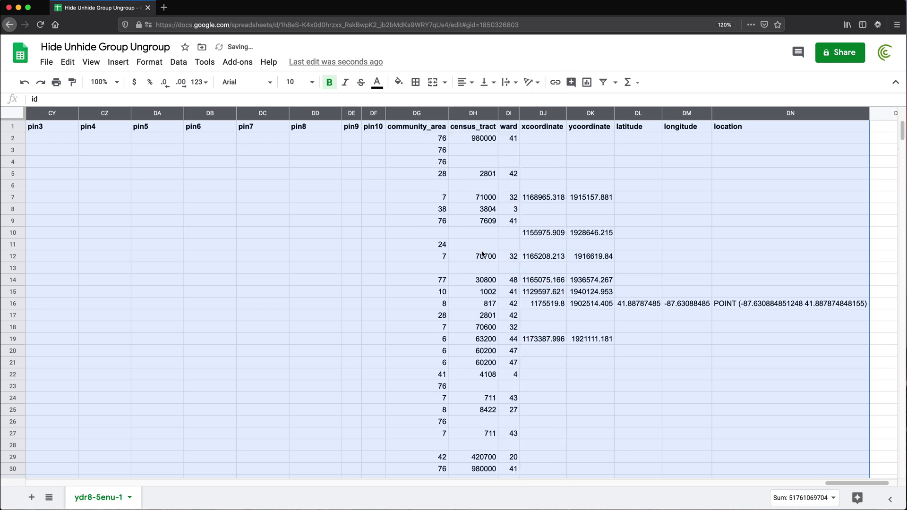
{"action": "left_click", "coordinate": [392, 190]}
{"action": "scroll", "coordinate": [393, 189], "scroll_direction": "left", "scroll_amount": 20}
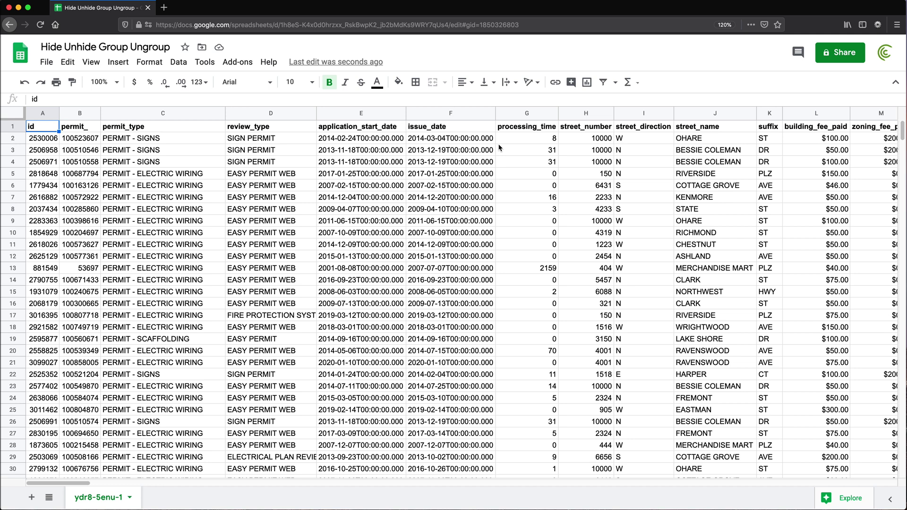
Zoom the page in to 150% and slightly narrow the permit_type column.
{"action": "key", "text": "ctrl+plus"}
{"action": "key", "text": "ctrl+plus"}
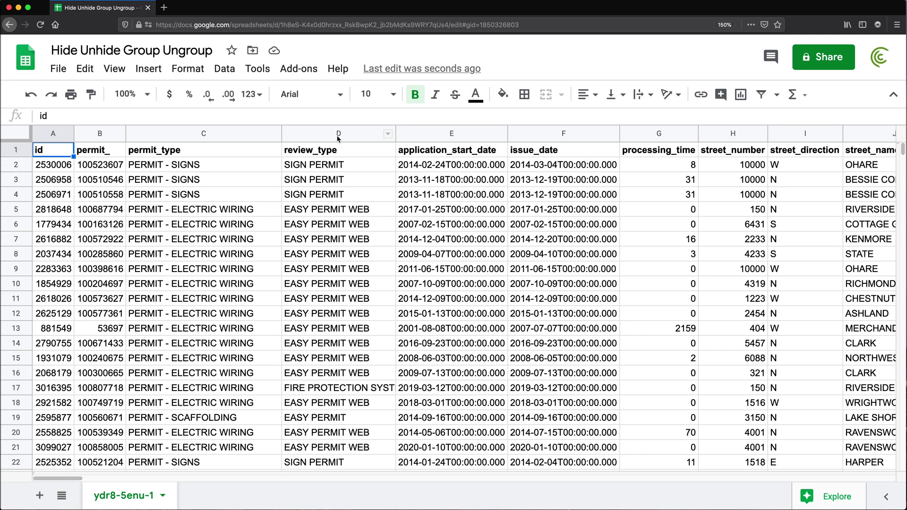
{"action": "left_click_drag", "start_coordinate": [281, 135], "coordinate": [271, 136]}
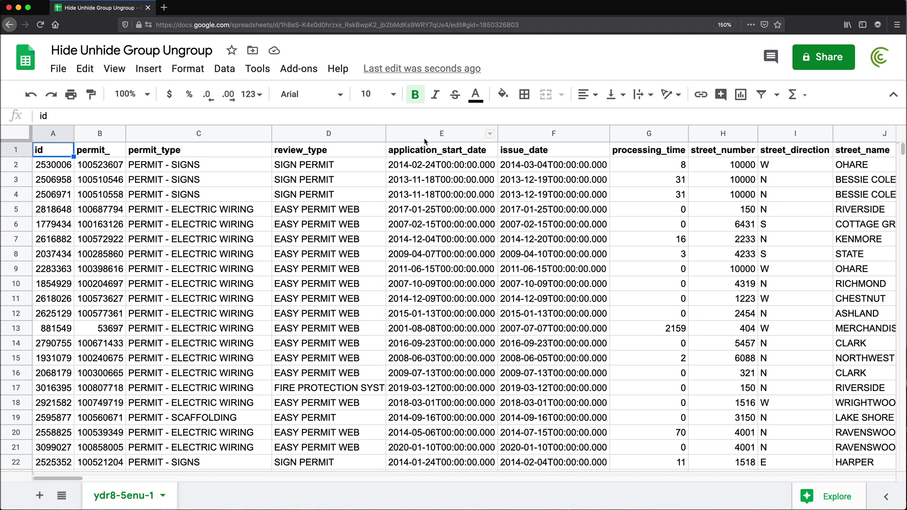
Group columns E through H, application_start_date to street_number, ungrouping and regrouping them twice.
{"action": "left_click_drag", "start_coordinate": [433, 137], "coordinate": [720, 134]}
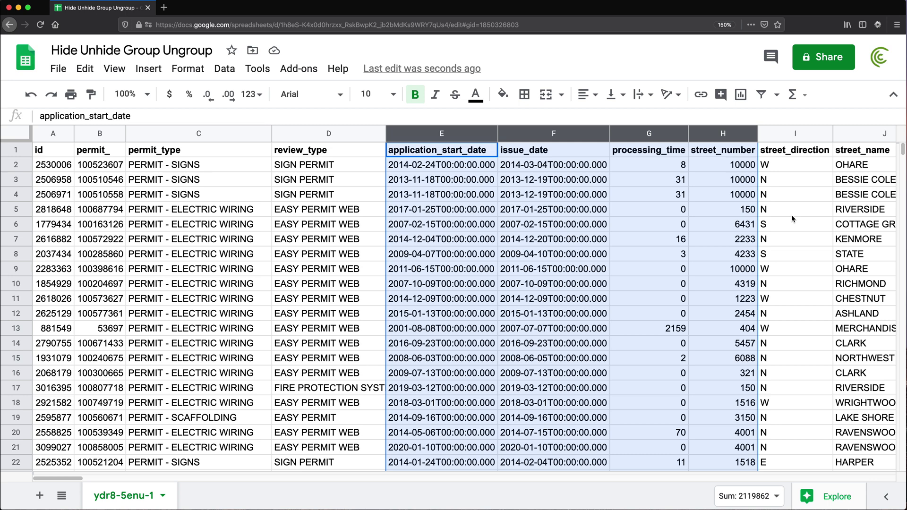
{"action": "key", "text": "alt+shift+Right"}
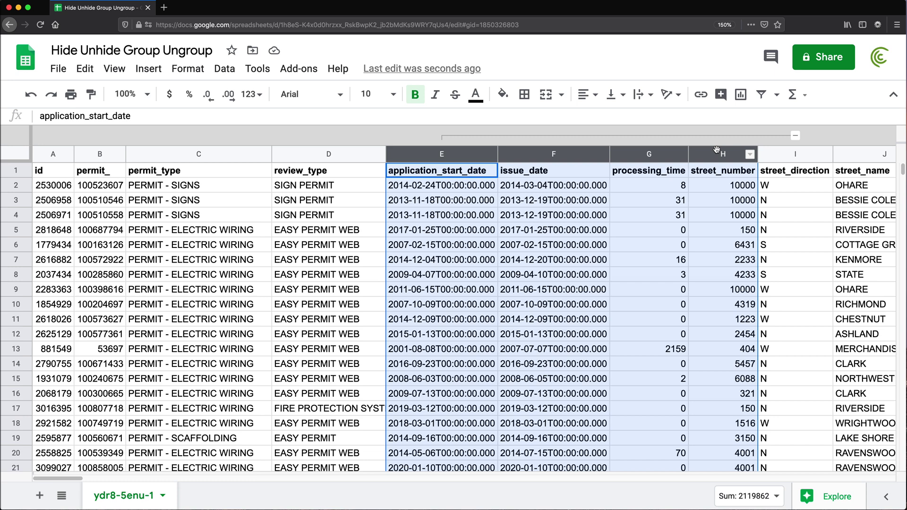
{"action": "key", "text": "alt+shift+Left"}
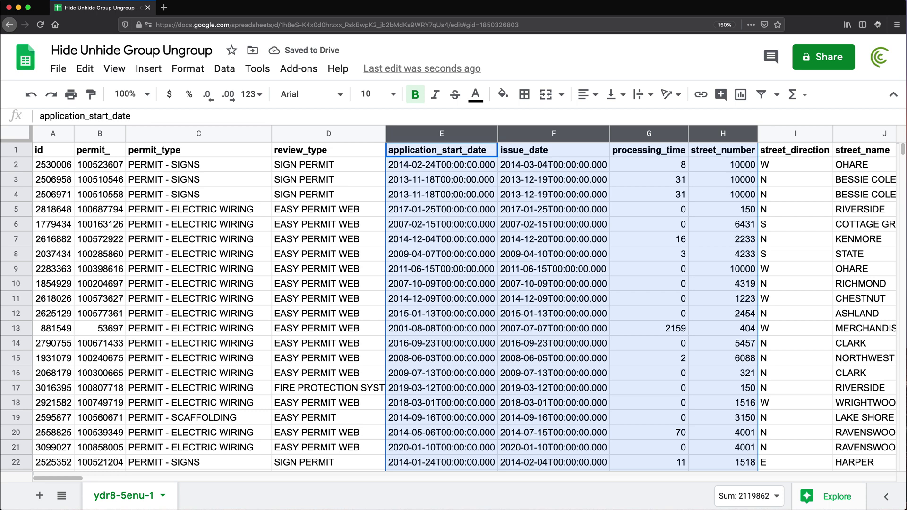
{"action": "key", "text": "alt+shift+Right"}
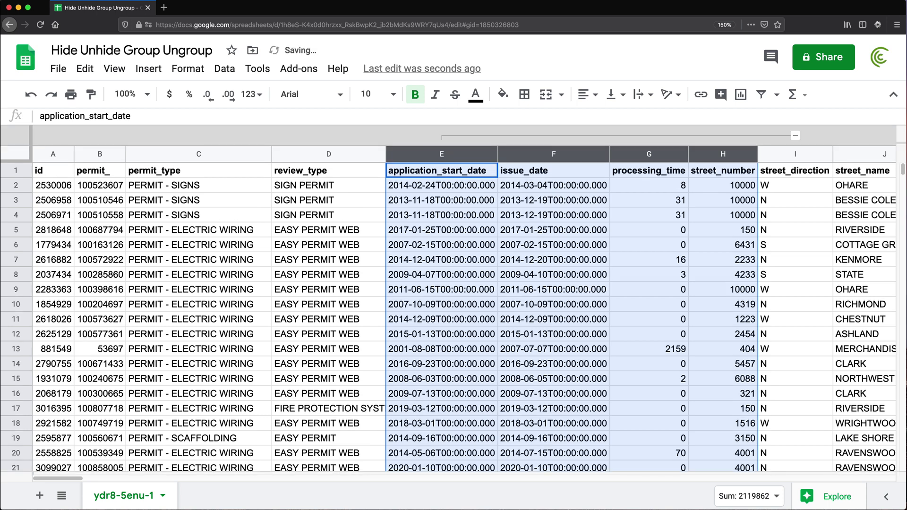
{"action": "key", "text": "alt+shift+Left"}
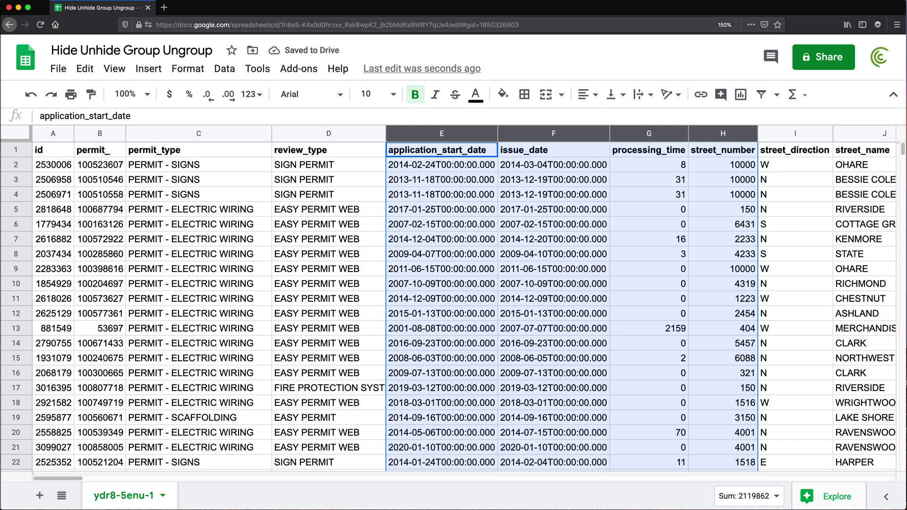
{"action": "key", "text": "alt+shift+Right"}
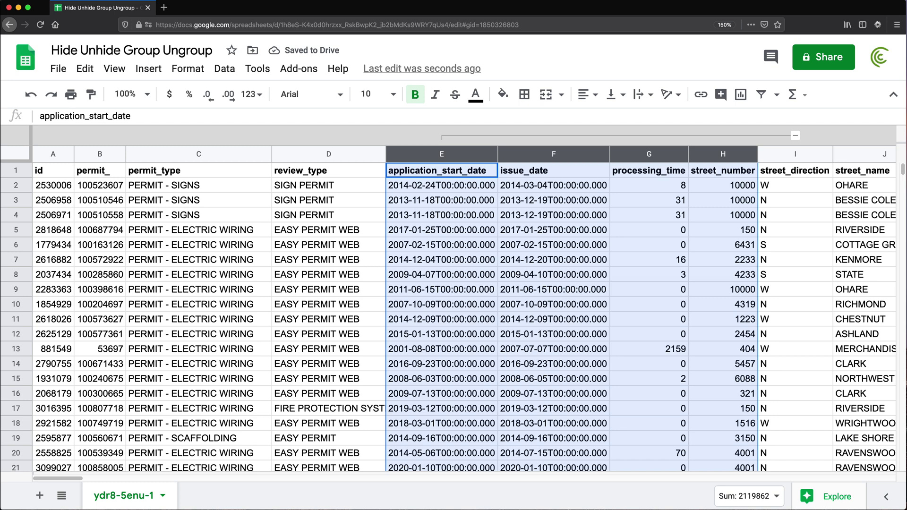
Collapse and re-expand the E to H column group and select cell E5 under application_start_date.
{"action": "key", "text": "alt+shift+Up"}
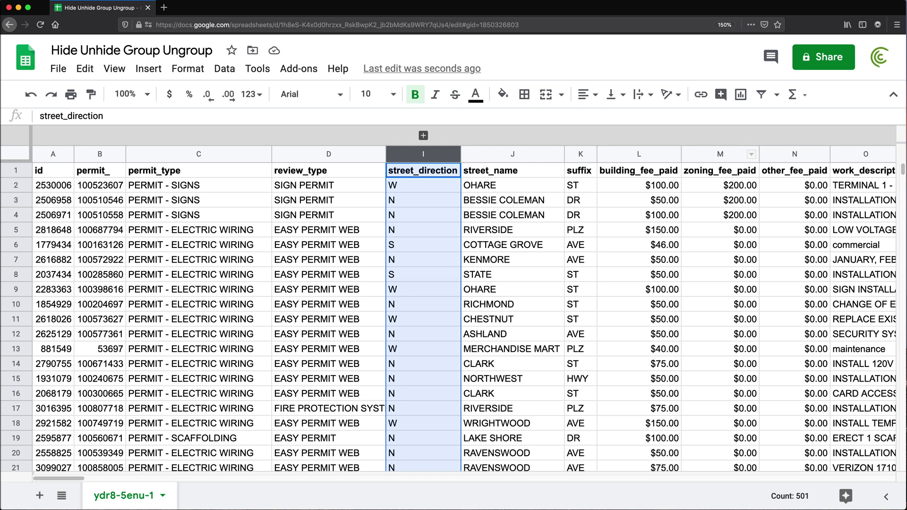
{"action": "key", "text": "alt+shift+Down"}
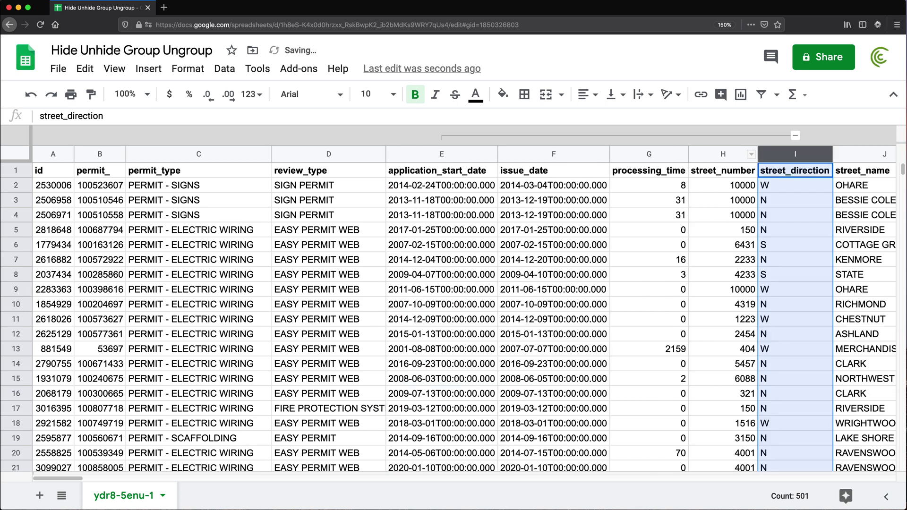
{"action": "left_click", "coordinate": [694, 265]}
{"action": "left_click", "coordinate": [434, 230]}
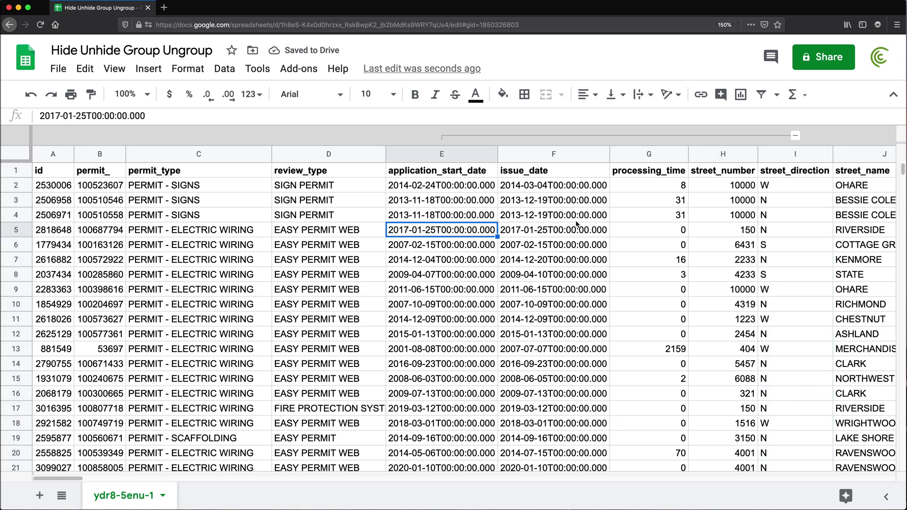
Select cell G4 under processing_time, inside the E to H group, and collapse and expand the group three times.
{"action": "left_click", "coordinate": [567, 216]}
{"action": "key", "text": "Right"}
{"action": "key", "text": "Right"}
{"action": "key", "text": "Right"}
{"action": "key", "text": "Right"}
{"action": "key", "text": "Left"}
{"action": "key", "text": "Left"}
{"action": "key", "text": "Left"}
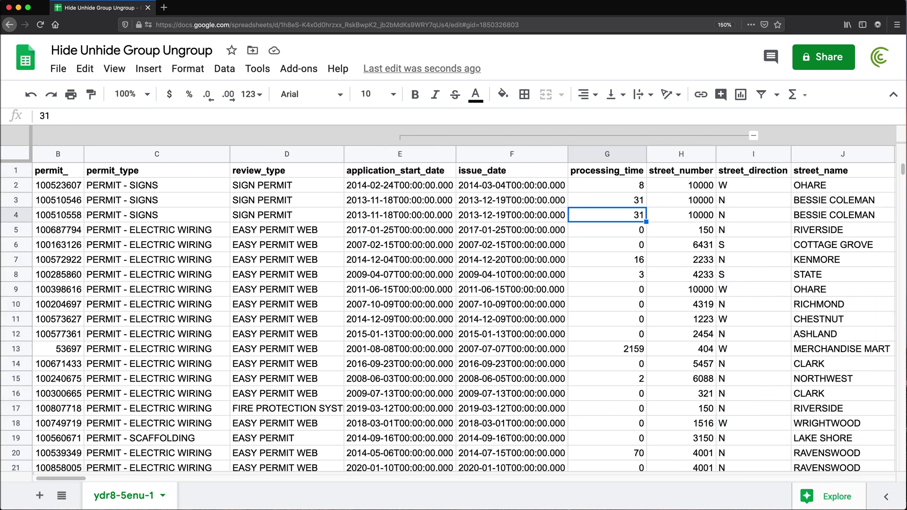
{"action": "key", "text": "alt+shift+Up"}
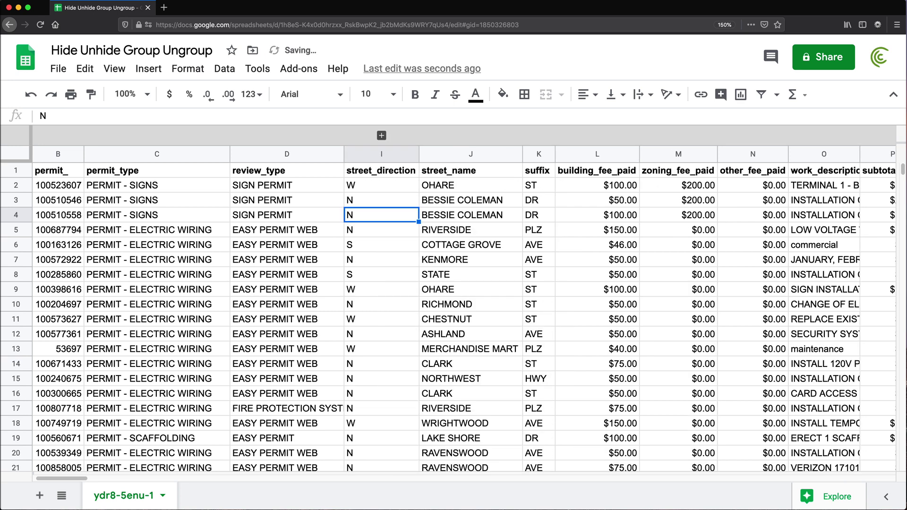
{"action": "key", "text": "alt+shift+Down"}
{"action": "key", "text": "alt+shift+Up"}
{"action": "key", "text": "alt+shift+Down"}
{"action": "key", "text": "alt+shift+Up"}
{"action": "key", "text": "alt+shift+Down"}
Ungroup columns E through I and select cell D5 under review_type.
{"action": "left_click_drag", "start_coordinate": [378, 157], "coordinate": [754, 156]}
{"action": "right_click", "coordinate": [753, 156]}
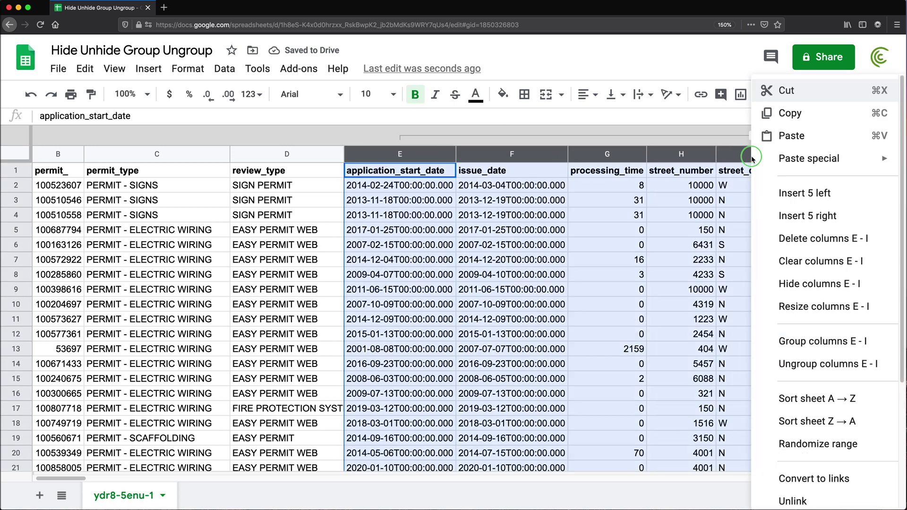
{"action": "left_click", "coordinate": [814, 365]}
{"action": "left_click", "coordinate": [330, 212]}
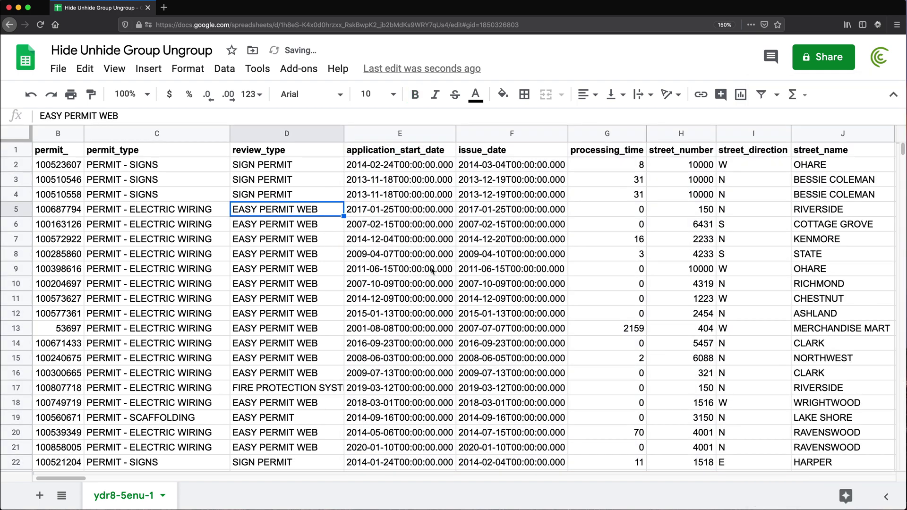
Group columns F through X, issue_date to subtotal_waived, and collapse the group.
{"action": "left_click", "coordinate": [492, 133]}
{"action": "left_click_drag", "start_coordinate": [492, 134], "coordinate": [156, 133]}
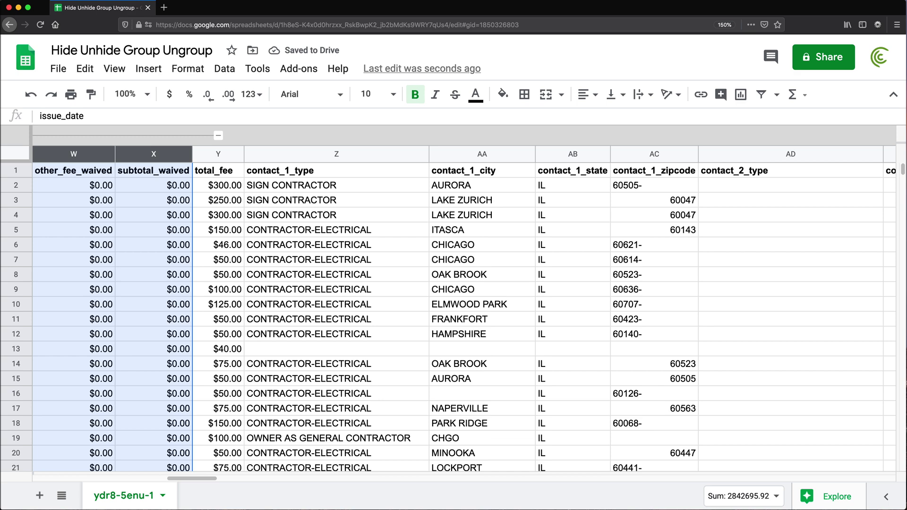
{"action": "key", "text": "alt+shift+Up"}
Move the cell selection along the header row back to A1 and across the collapsed group to total_fee in Y1.
{"action": "key", "text": "Left"}
{"action": "key", "text": "Left"}
{"action": "key", "text": "Left"}
{"action": "key", "text": "Left"}
{"action": "key", "text": "Left"}
{"action": "key", "text": "Left"}
{"action": "key", "text": "Left"}
{"action": "key", "text": "Left"}
{"action": "key", "text": "Left"}
{"action": "key", "text": "Left"}
{"action": "key", "text": "Left"}
{"action": "key", "text": "Left"}
{"action": "key", "text": "Left"}
{"action": "key", "text": "Left"}
{"action": "key", "text": "Left"}
{"action": "key", "text": "Left"}
{"action": "key", "text": "Left"}
{"action": "key", "text": "Left"}
{"action": "key", "text": "Left"}
{"action": "key", "text": "Left"}
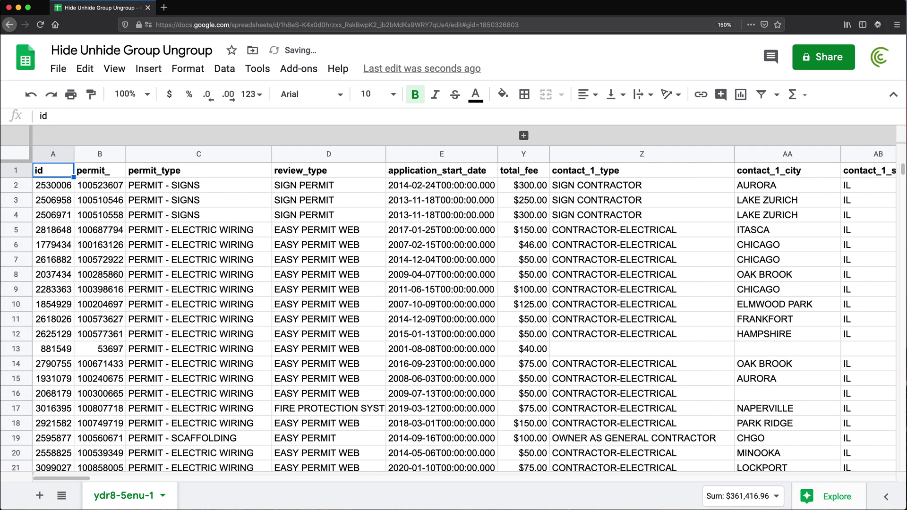
{"action": "key", "text": "Right"}
{"action": "key", "text": "Right"}
{"action": "key", "text": "Right"}
{"action": "key", "text": "Right"}
{"action": "key", "text": "Right"}
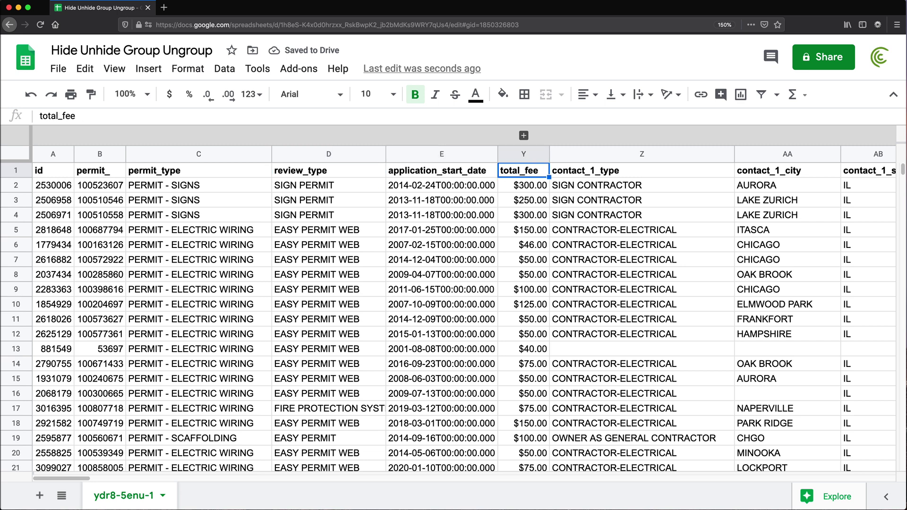
Expand the collapsed F to X column group from cell Y2 and move the cell selection along row 2 to S2 under other_fee_unpaid.
{"action": "key", "text": "Down"}
{"action": "key", "text": "alt+shift+Down"}
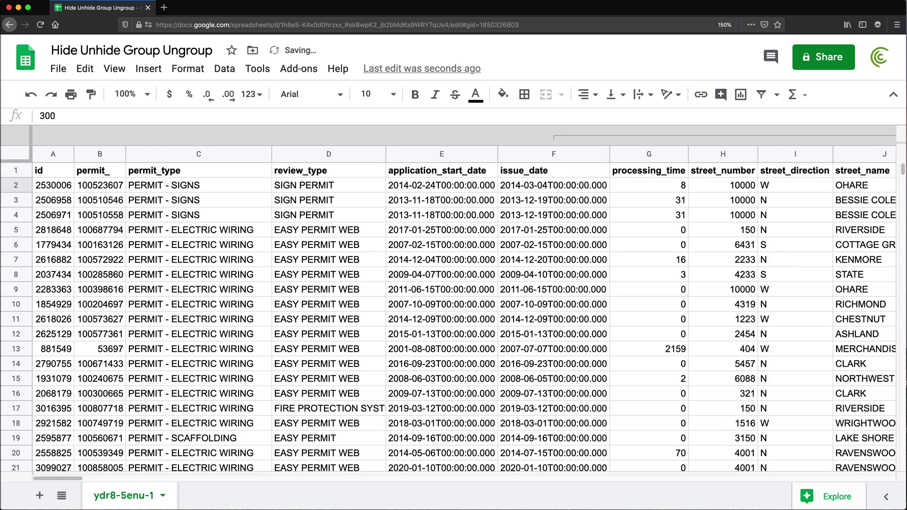
{"action": "key", "text": "Right"}
{"action": "key", "text": "Right"}
{"action": "key", "text": "Right"}
{"action": "key", "text": "Left"}
{"action": "key", "text": "Left"}
{"action": "key", "text": "Left"}
{"action": "key", "text": "Left"}
{"action": "key", "text": "Left"}
{"action": "key", "text": "Left"}
{"action": "key", "text": "Left"}
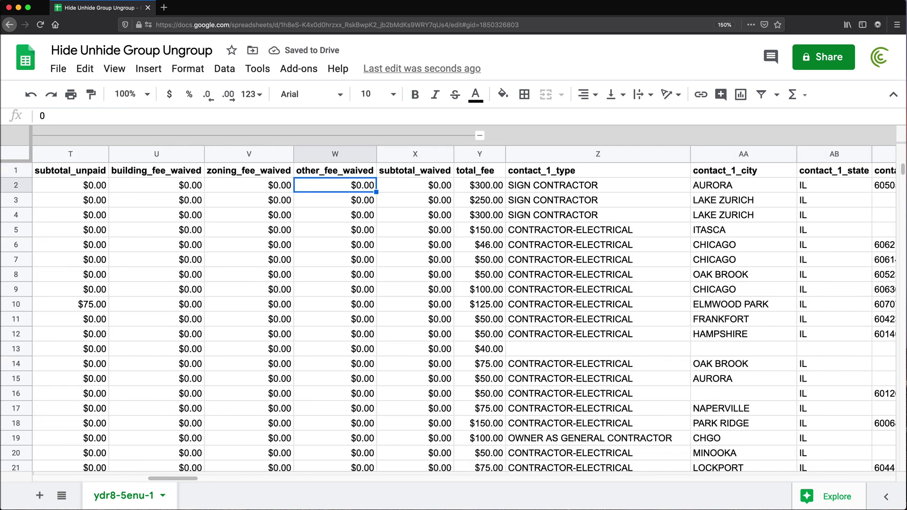
{"action": "key", "text": "Left"}
{"action": "key", "text": "Left"}
{"action": "key", "text": "Left"}
{"action": "key", "text": "Right"}
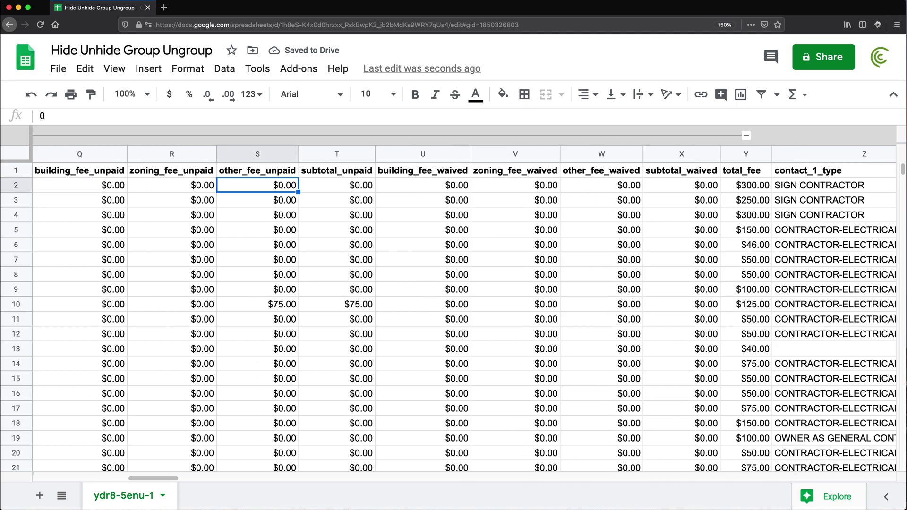
Collapse the F to X column group from within it and move the cell selection to B2 under permit_.
{"action": "key", "text": "alt+shift+Up"}
{"action": "key", "text": "Left"}
{"action": "key", "text": "Left"}
{"action": "key", "text": "Left"}
{"action": "key", "text": "Left"}
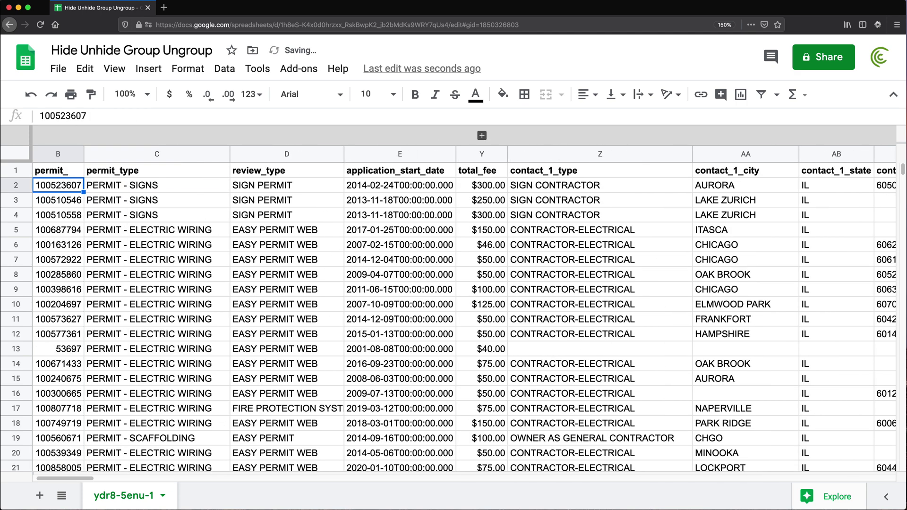
Move the cell selection along row 2 toward the collapsed columns, down to row 5, and back to A5 under id.
{"action": "key", "text": "Right"}
{"action": "key", "text": "Right"}
{"action": "key", "text": "Right"}
{"action": "key", "text": "Right"}
{"action": "key", "text": "Right"}
{"action": "key", "text": "Down"}
{"action": "key", "text": "Down"}
{"action": "key", "text": "Down"}
{"action": "key", "text": "Left"}
{"action": "key", "text": "Left"}
{"action": "key", "text": "Left"}
{"action": "key", "text": "Left"}
{"action": "key", "text": "Left"}
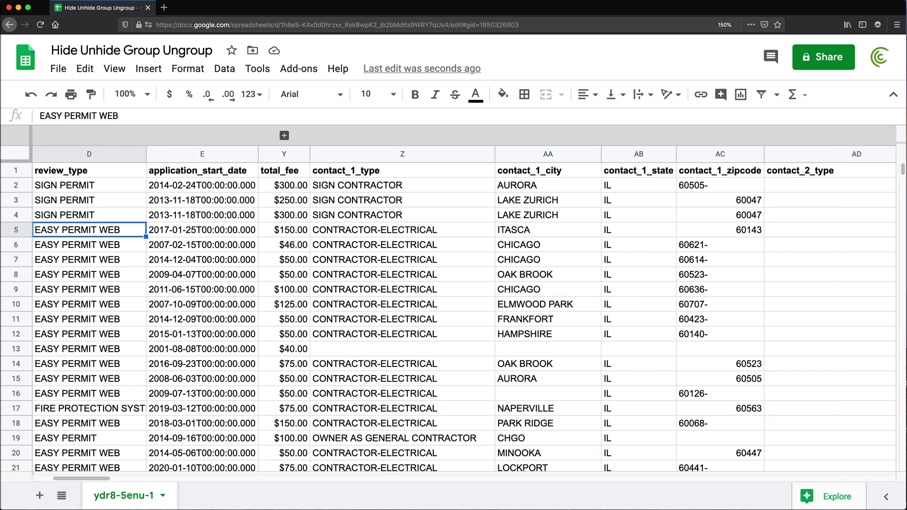
{"action": "key", "text": "Left"}
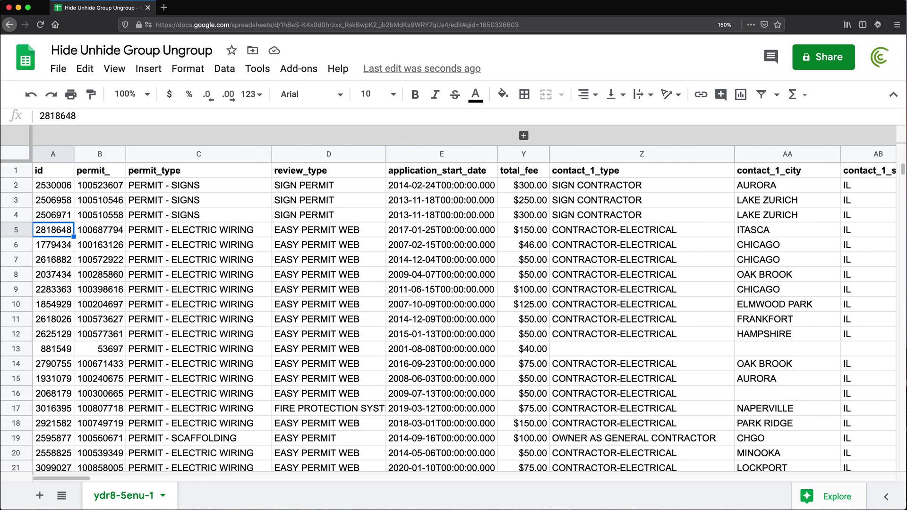
Group rows 5 through 15, collapse the row group, and select cell Y4 under total_fee.
{"action": "left_click_drag", "start_coordinate": [18, 232], "coordinate": [2, 378]}
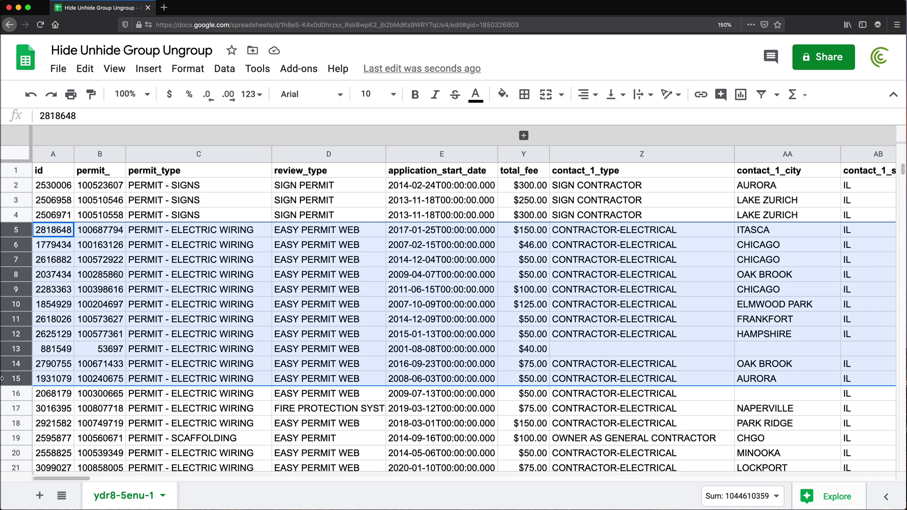
{"action": "key", "text": "alt+shift+Right"}
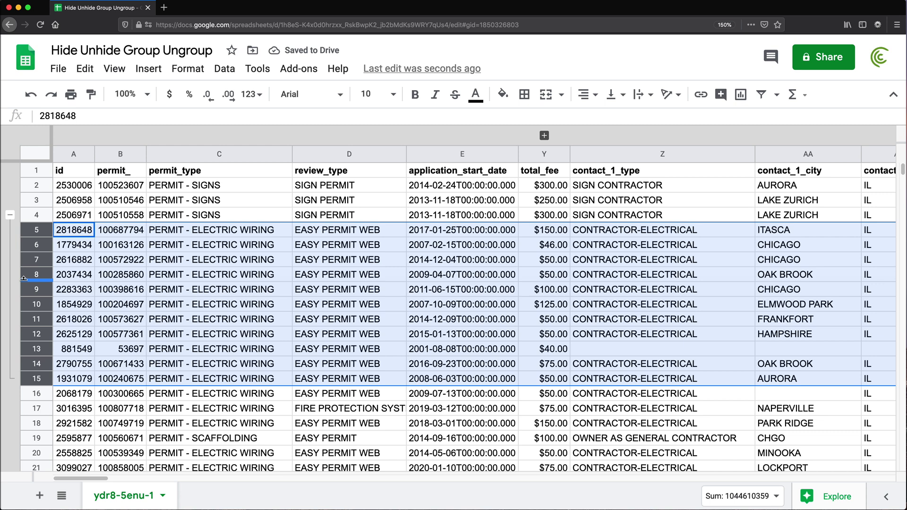
{"action": "key", "text": "alt+shift+Up"}
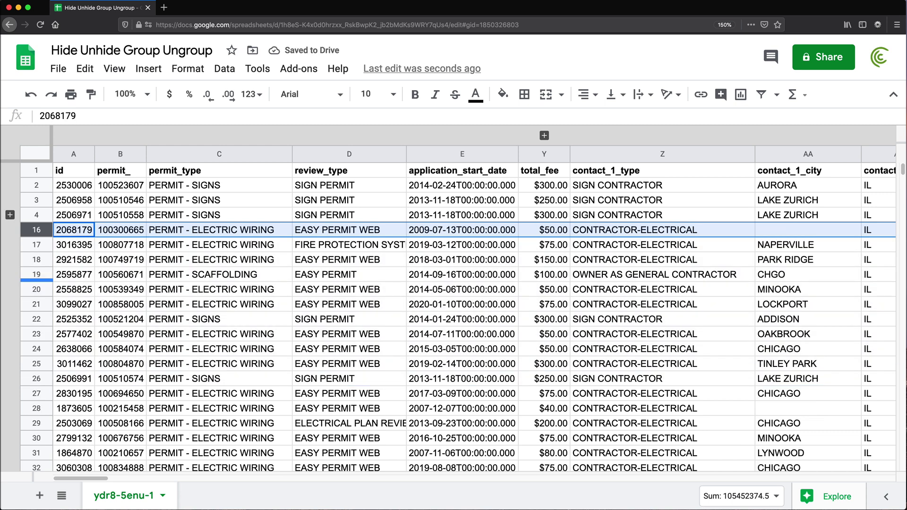
{"action": "left_click", "coordinate": [543, 214]}
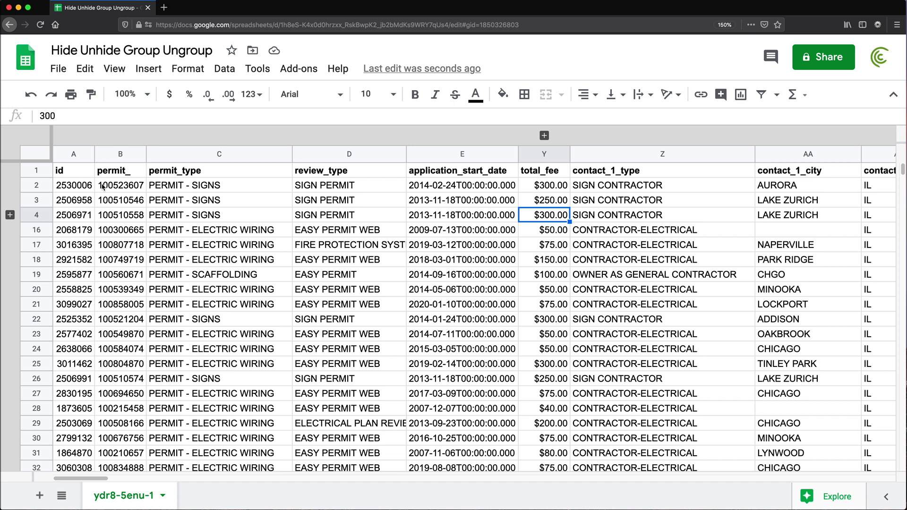
Expand the row group and ungroup rows 3 through 16.
{"action": "left_click", "coordinate": [10, 215]}
{"action": "left_click", "coordinate": [75, 290]}
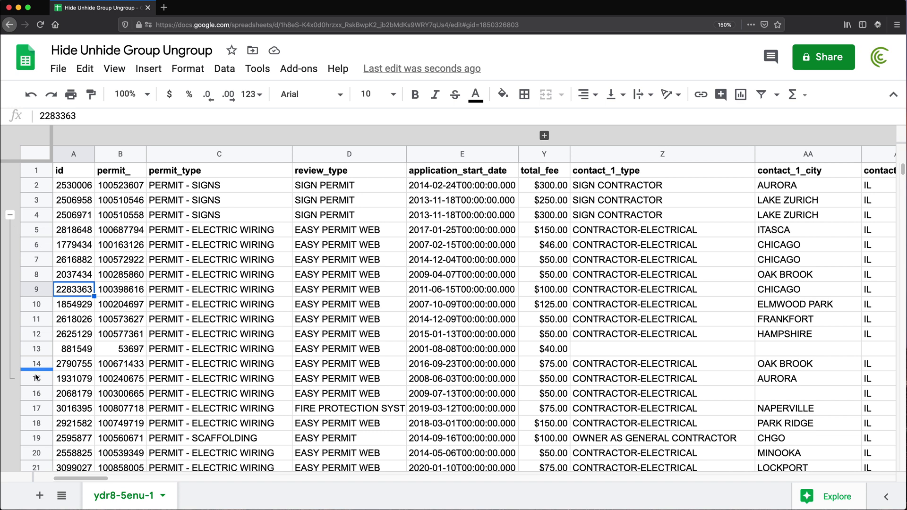
{"action": "left_click_drag", "start_coordinate": [40, 394], "coordinate": [36, 200]}
{"action": "right_click", "coordinate": [36, 200]}
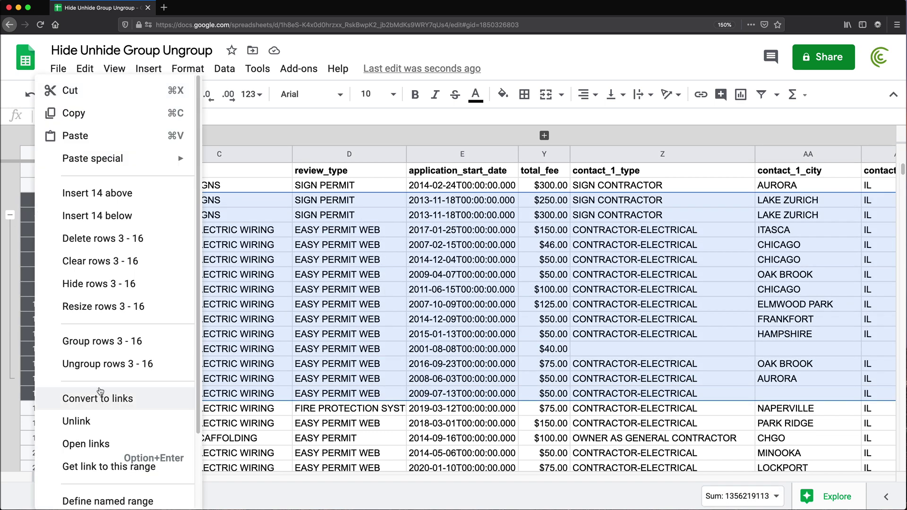
{"action": "left_click", "coordinate": [121, 363]}
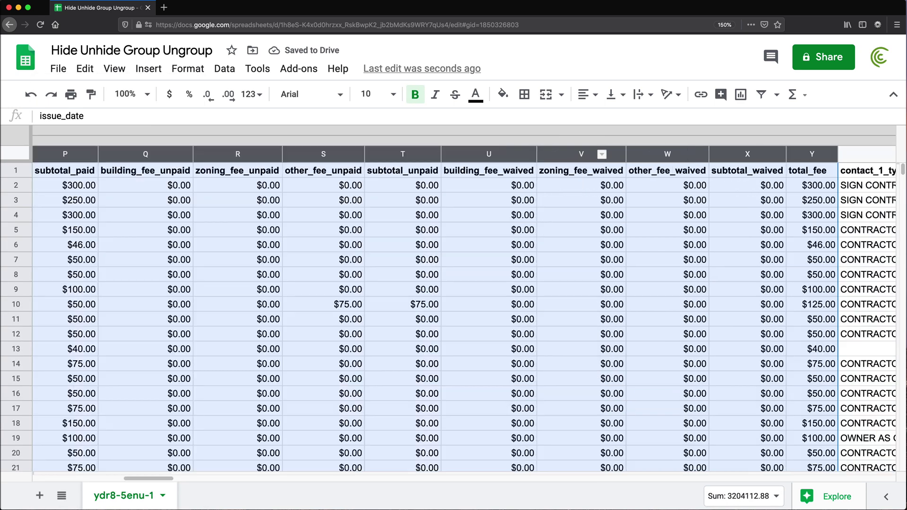
Ungroup columns F through Z, issue_date to contact_1_type, and select cell E2 under application_start_date.
{"action": "scroll", "coordinate": [454, 307], "scroll_direction": "right", "scroll_amount": 3}
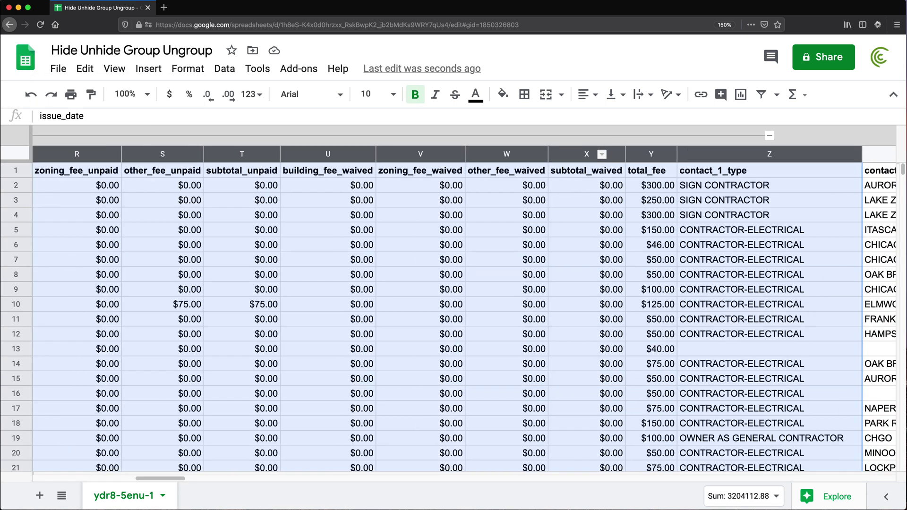
{"action": "key", "text": "alt+shift+Left"}
{"action": "left_click", "coordinate": [537, 269]}
{"action": "left_click", "coordinate": [438, 166]}
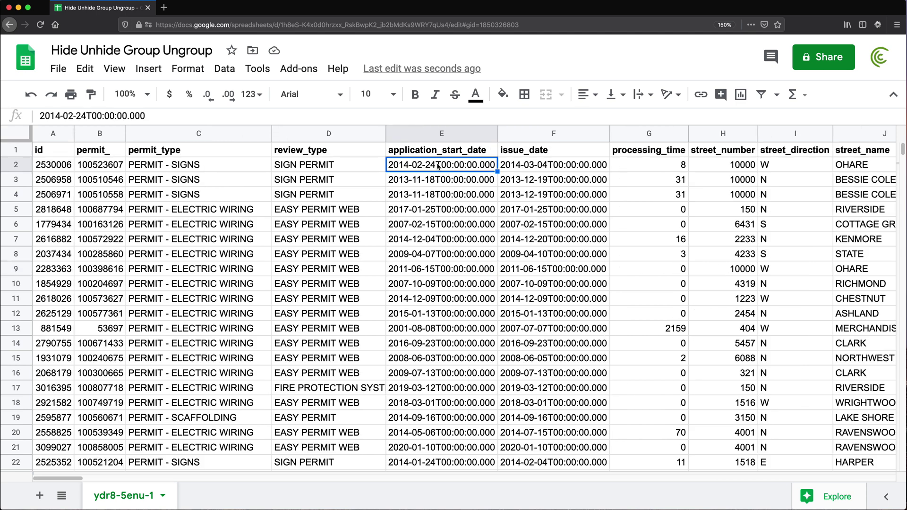